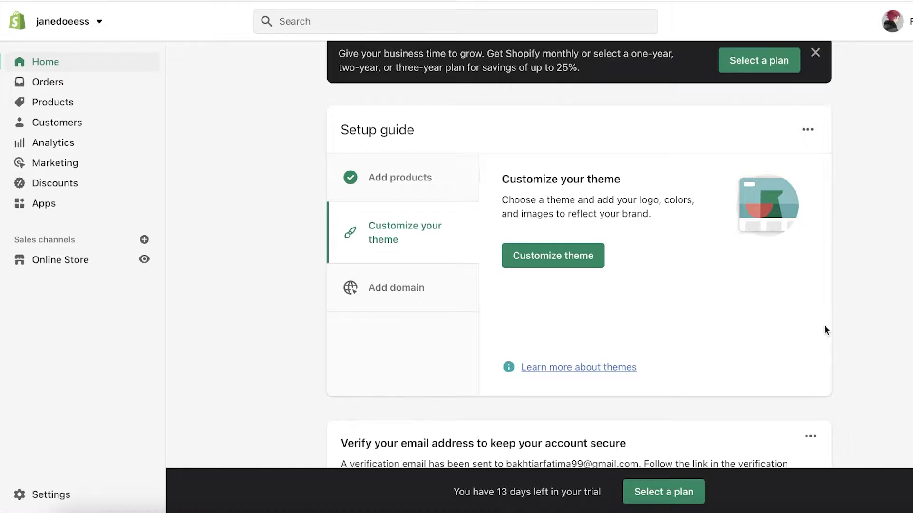
- Search Google for "black tshirt in canada" in a new browser tab
scroll(562, 329, down, 1)
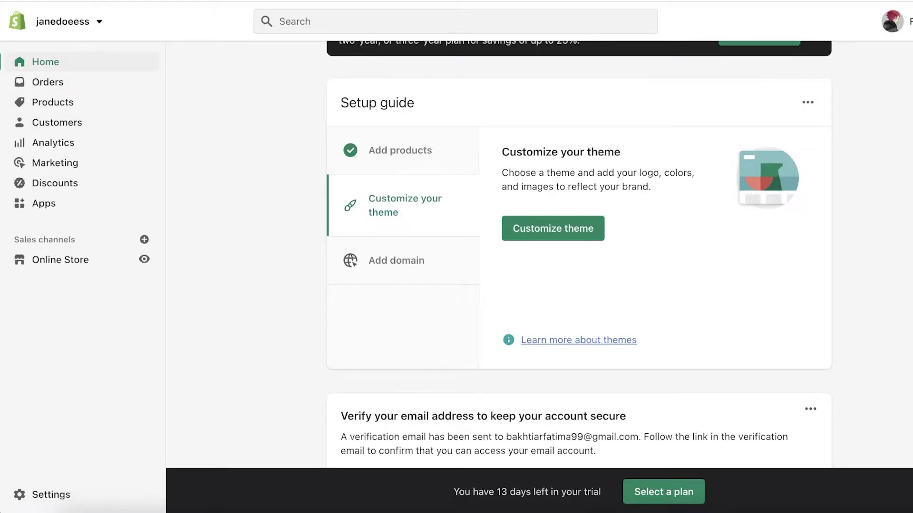
key(ctrl+t)
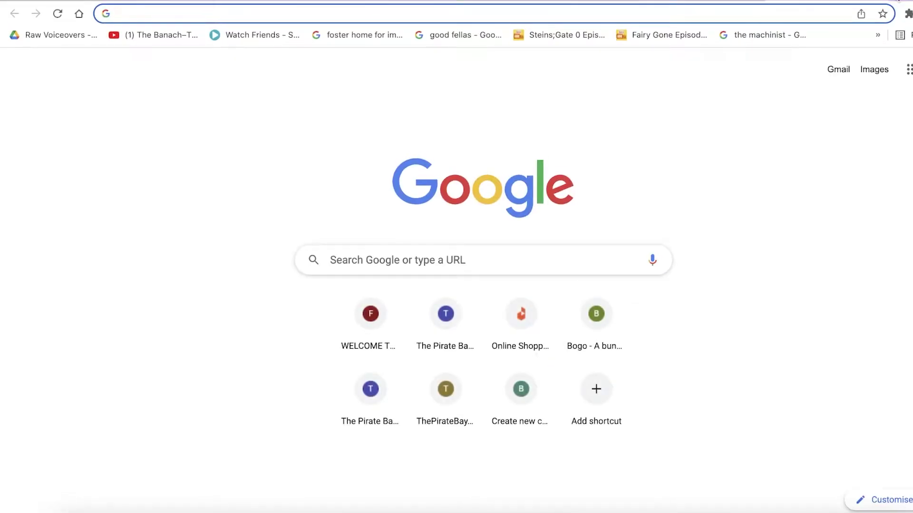
text(black ts)
text(hirt in ca)
text(nafa)
key(BackSpace)
key(BackSpace)
text(da)
key(Return)
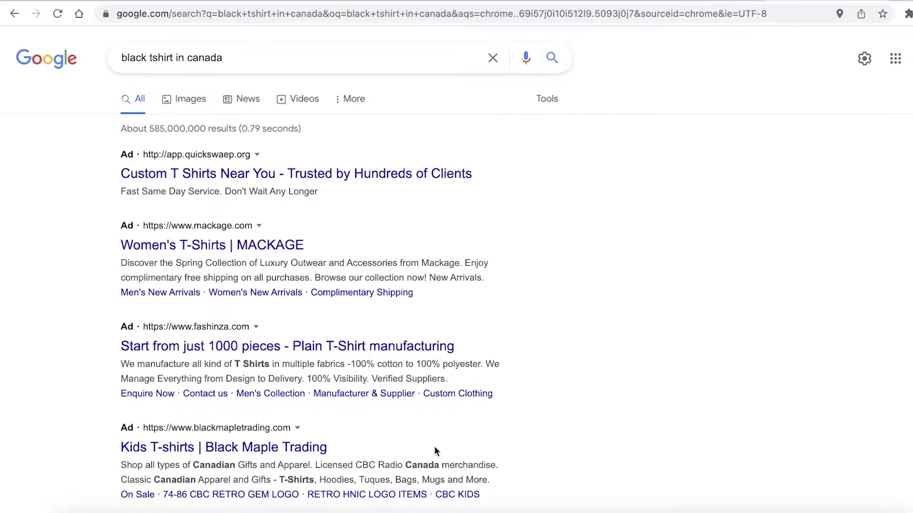
- Examine the ads, store listings and related searches in the Google results for black T-shirts in Canada
scroll(435, 450, down, 10)
scroll(291, 257, up, 10)
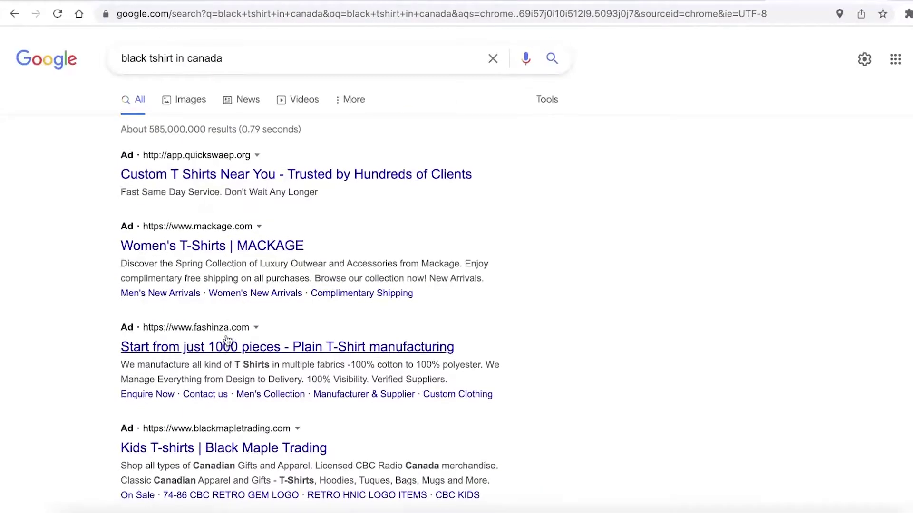
scroll(227, 338, down, 4)
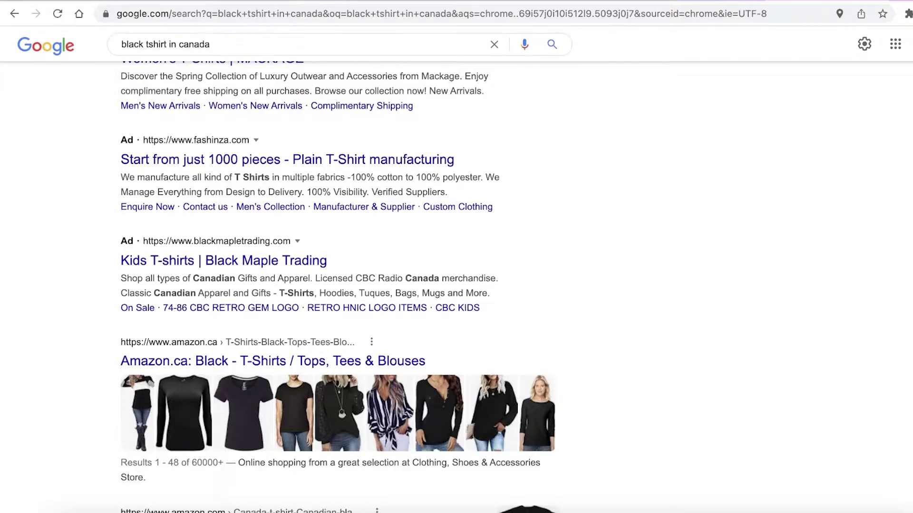
scroll(333, 257, down, 13)
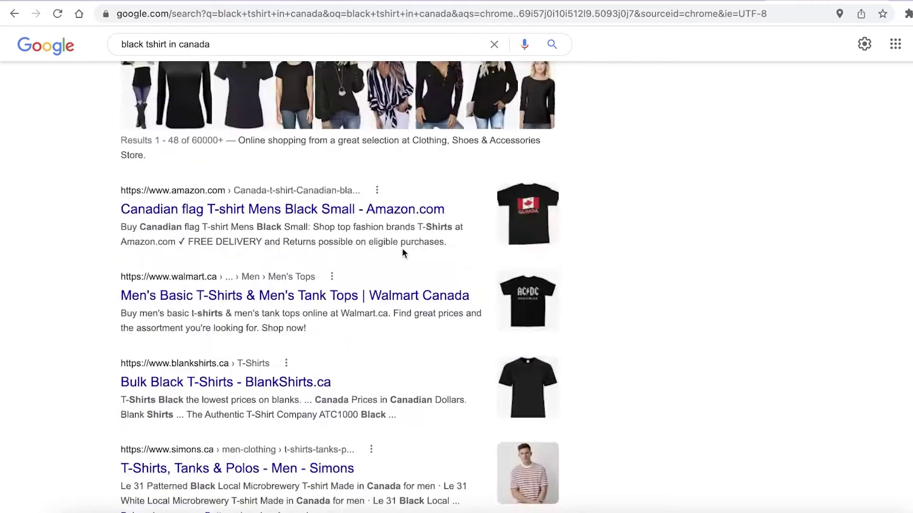
scroll(330, 260, down, 2)
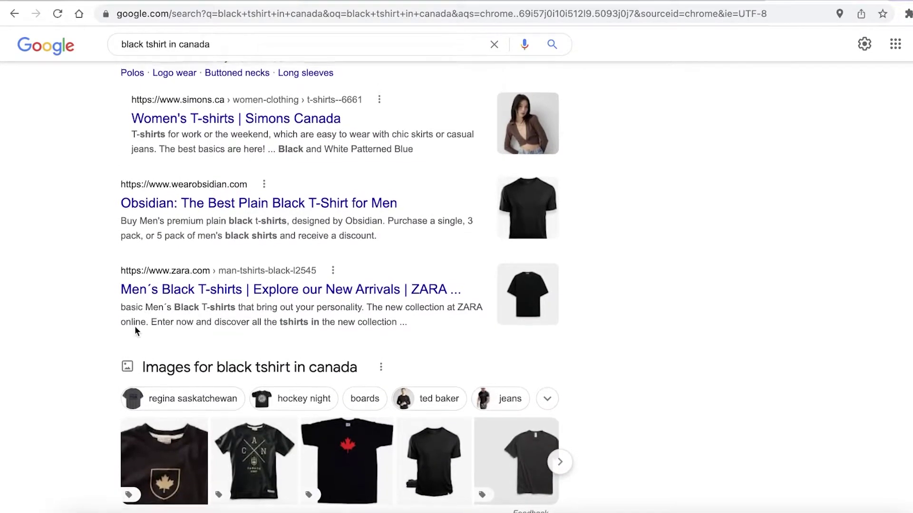
scroll(446, 119, up, 1)
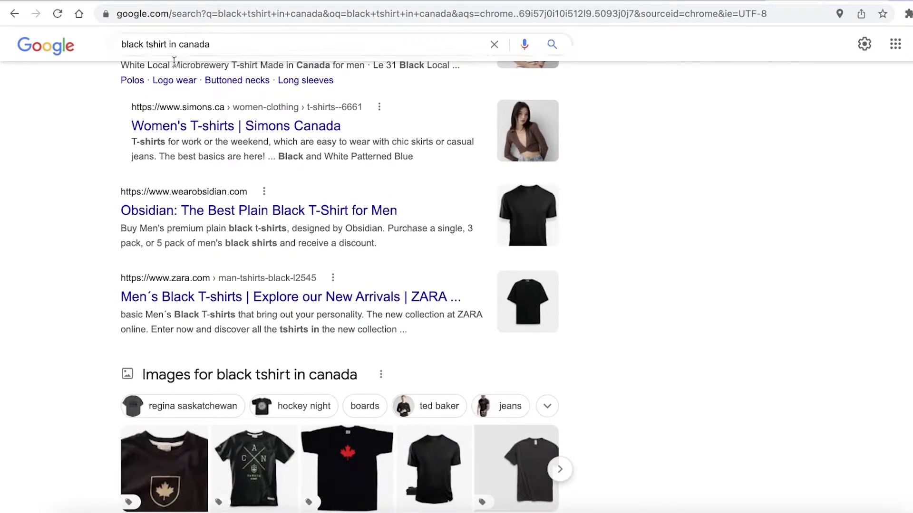
scroll(313, 242, up, 10)
scroll(319, 214, up, 2)
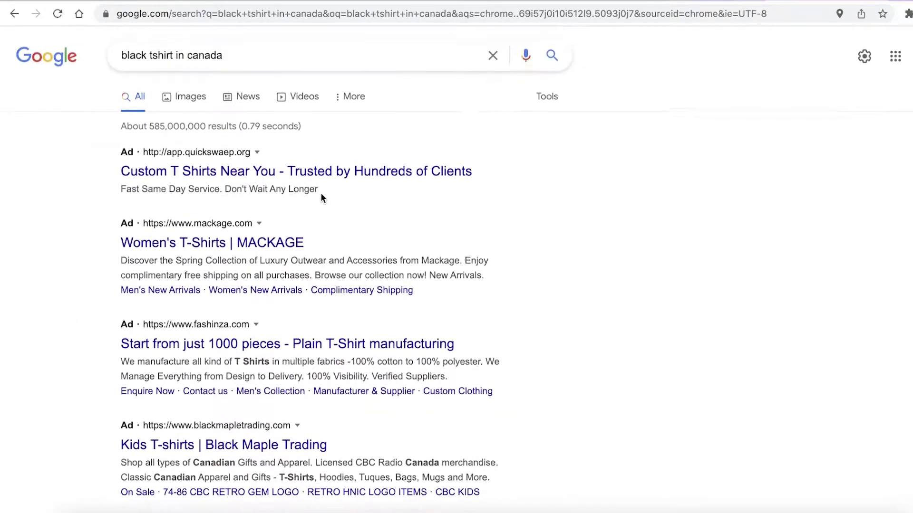
scroll(253, 180, down, 2)
scroll(252, 183, down, 20)
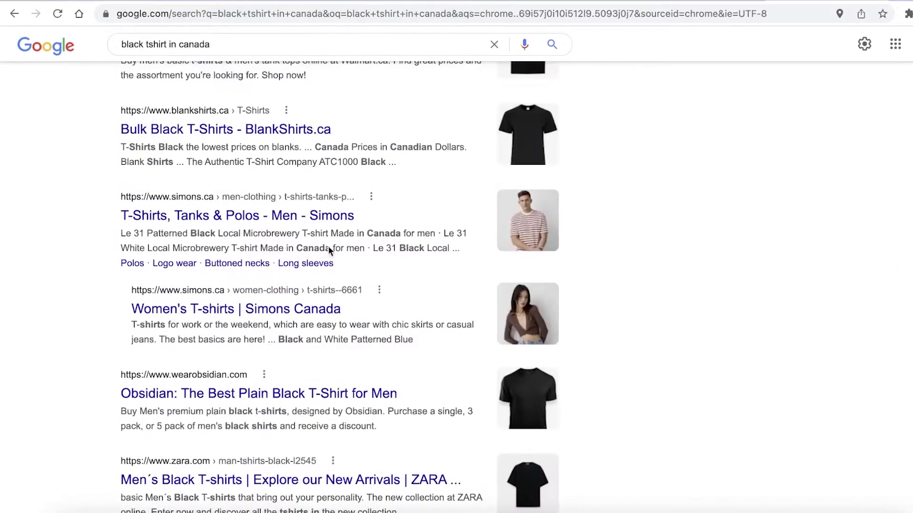
scroll(300, 334, up, 10)
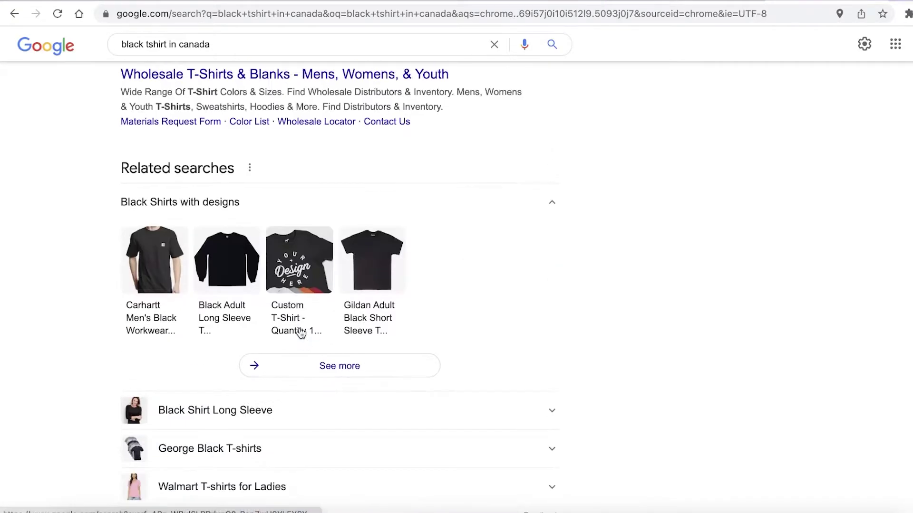
scroll(264, 375, up, 10)
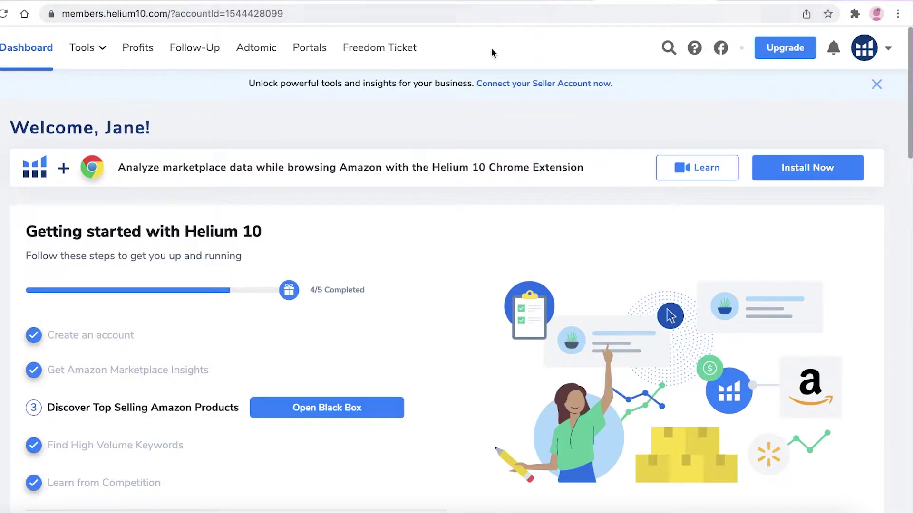
- In Helium 10, open the Black Box product research tool and view its Keywords filters
click(90, 63)
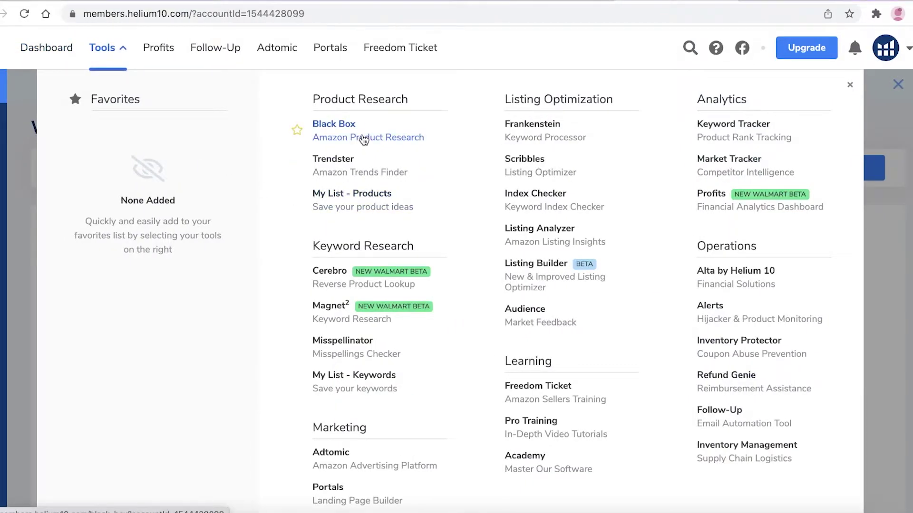
click(364, 138)
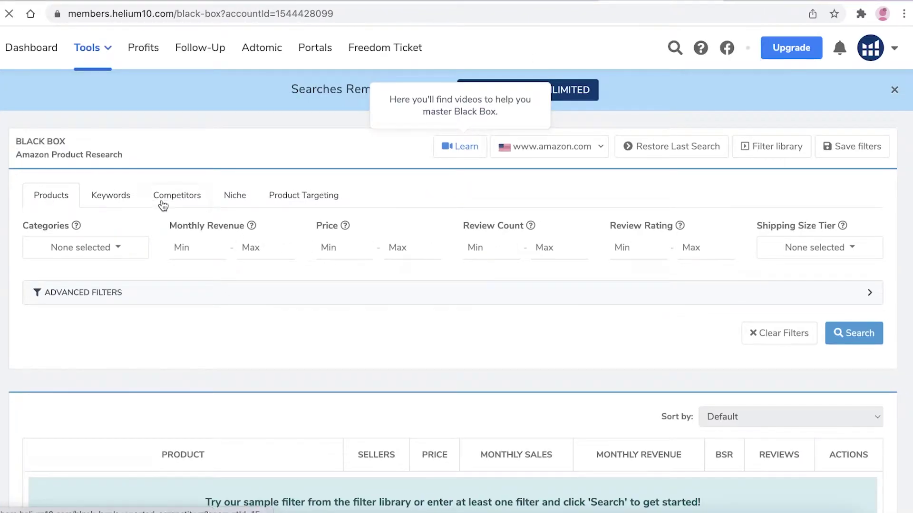
click(120, 199)
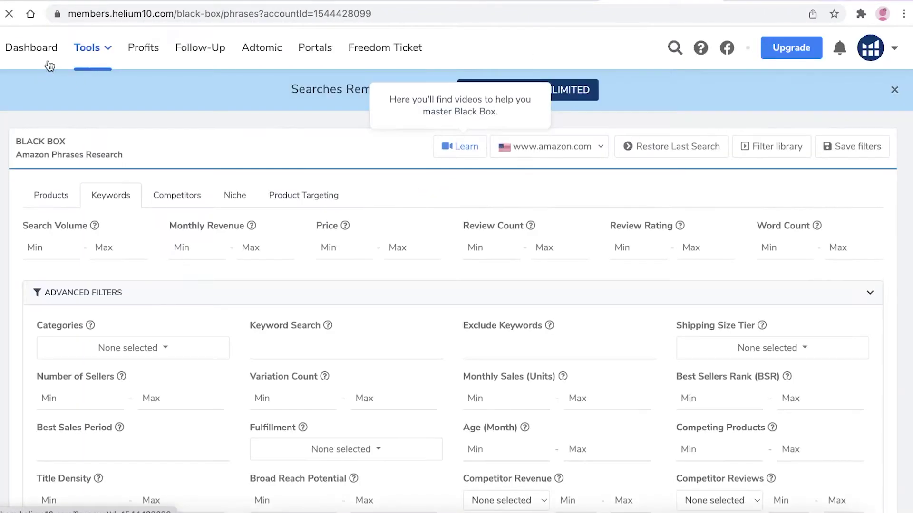
- Open the Magnet keyword research tool and get keywords for "toys"
click(88, 56)
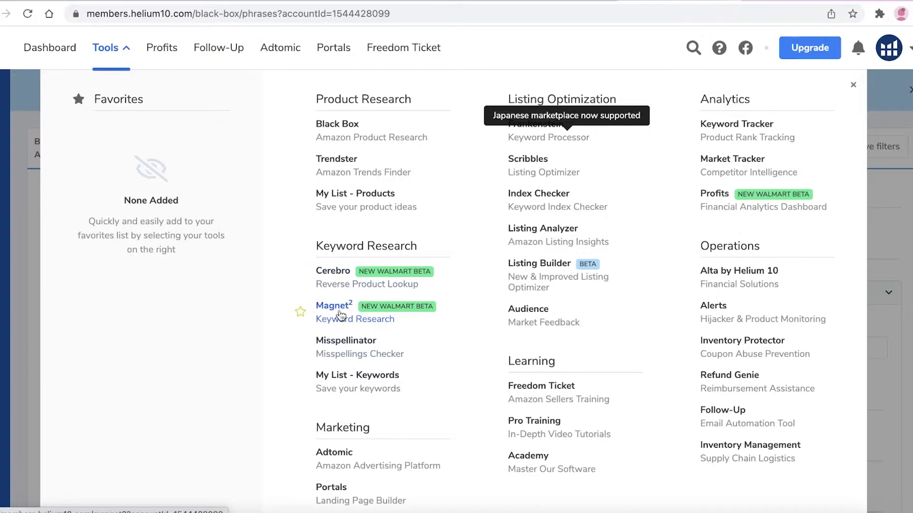
click(338, 309)
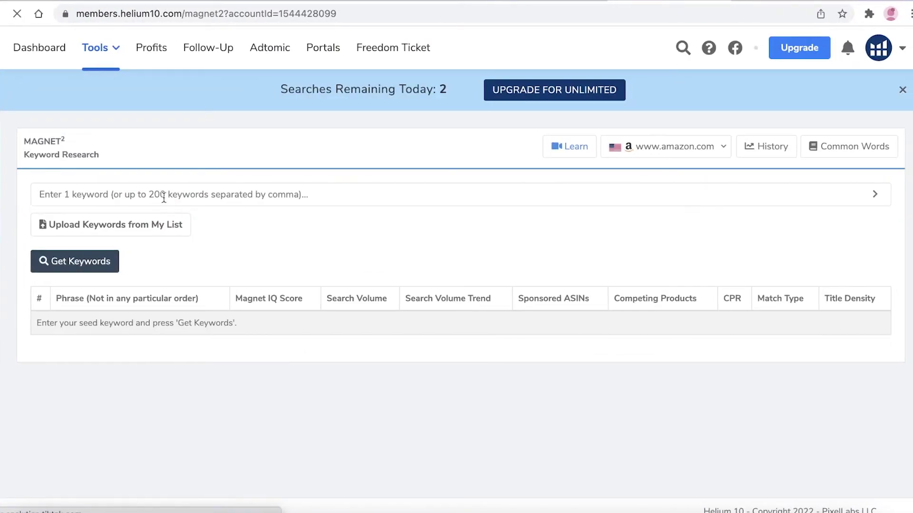
click(165, 194)
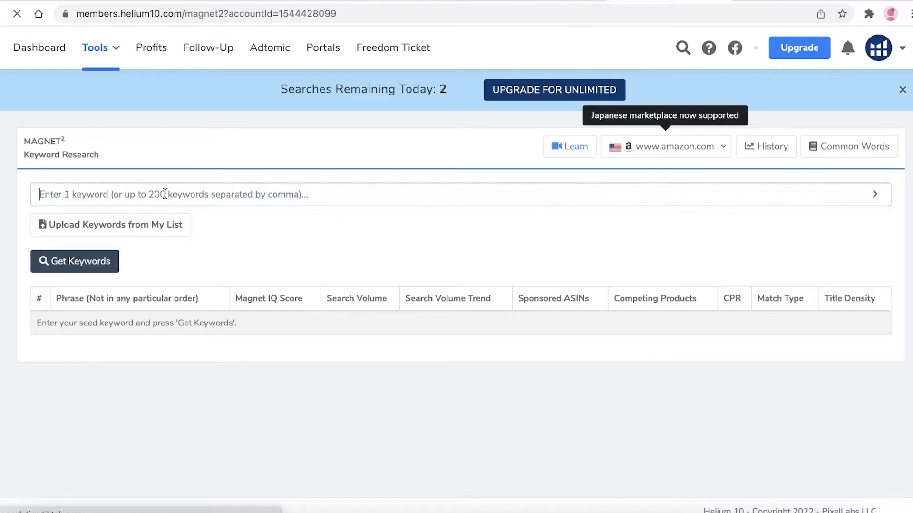
text(to)
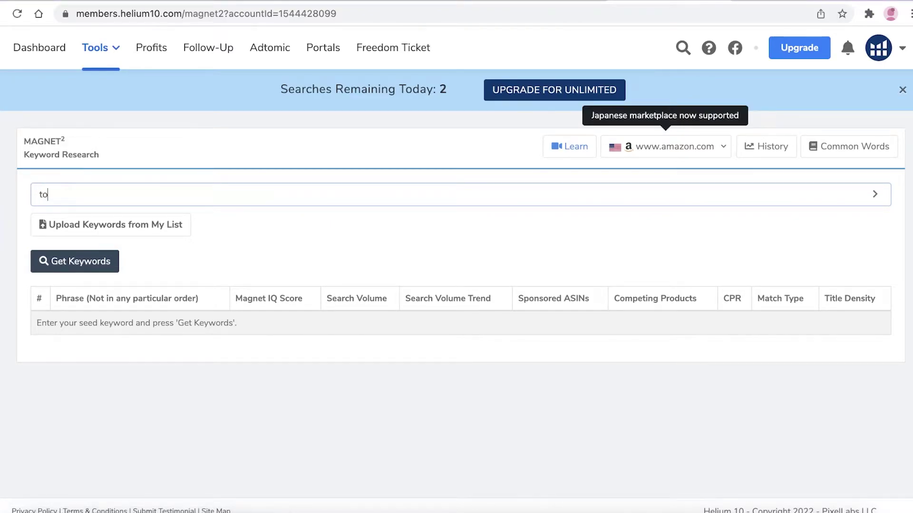
text(ys)
key(Return)
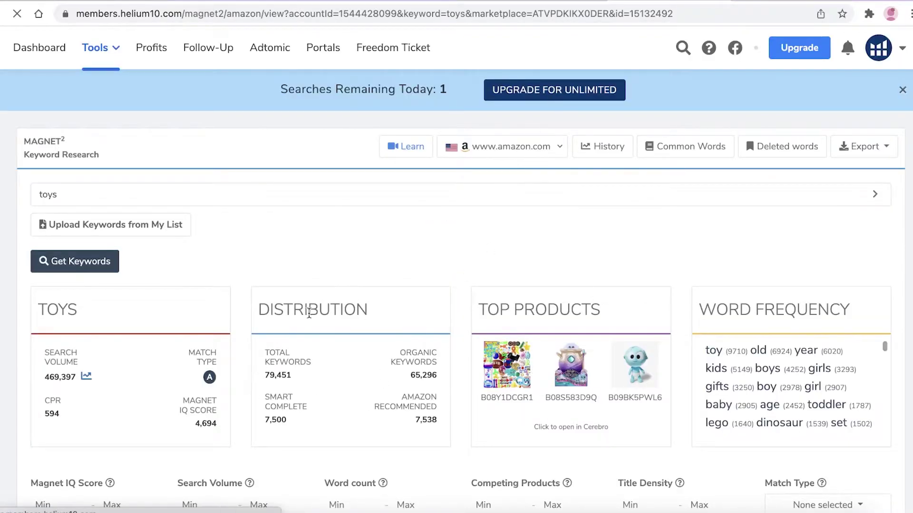
- Examine the summary cards for toys and compare the related keywords' search volumes, trends and competing products
scroll(304, 323, down, 2)
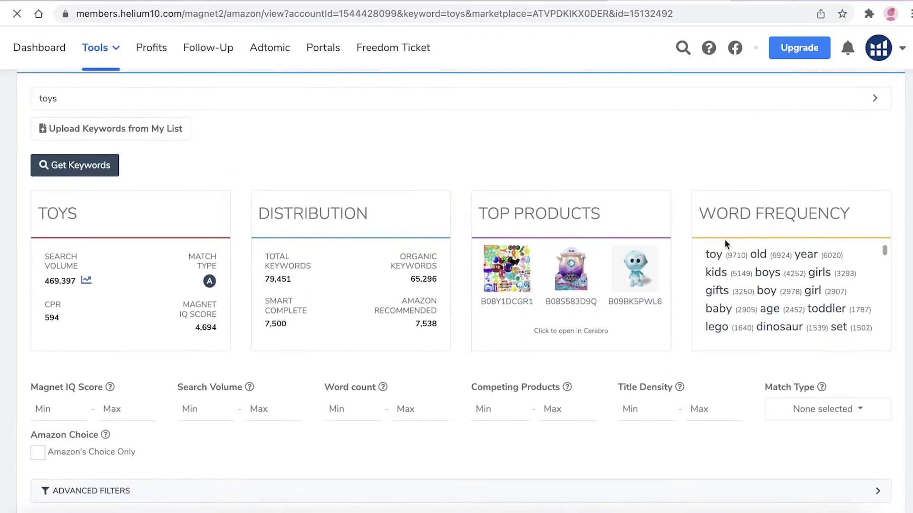
scroll(726, 244, down, 1)
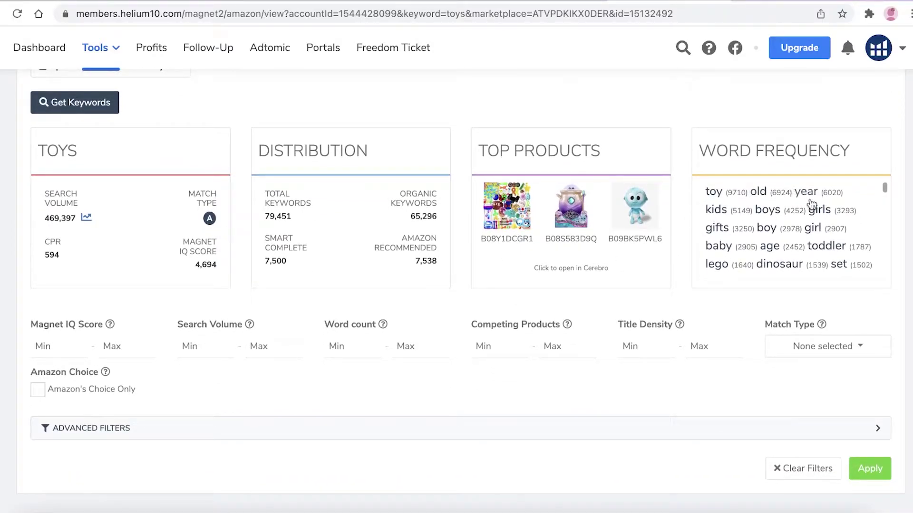
scroll(739, 214, down, 2)
scroll(295, 395, down, 10)
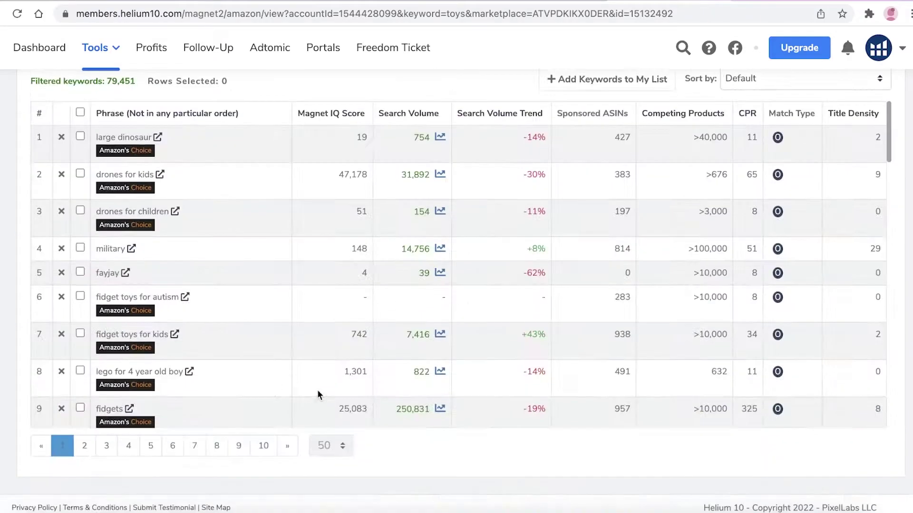
scroll(89, 149, up, 2)
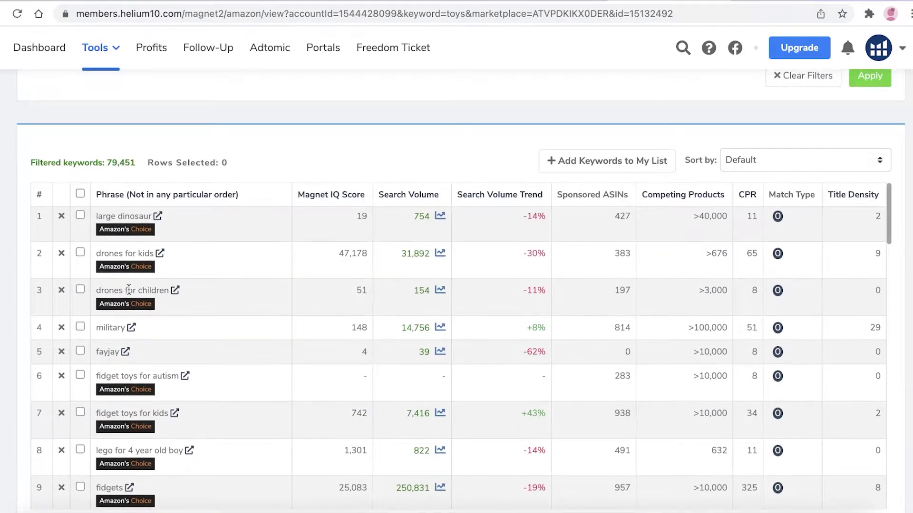
scroll(129, 324, down, 1)
scroll(127, 340, down, 1)
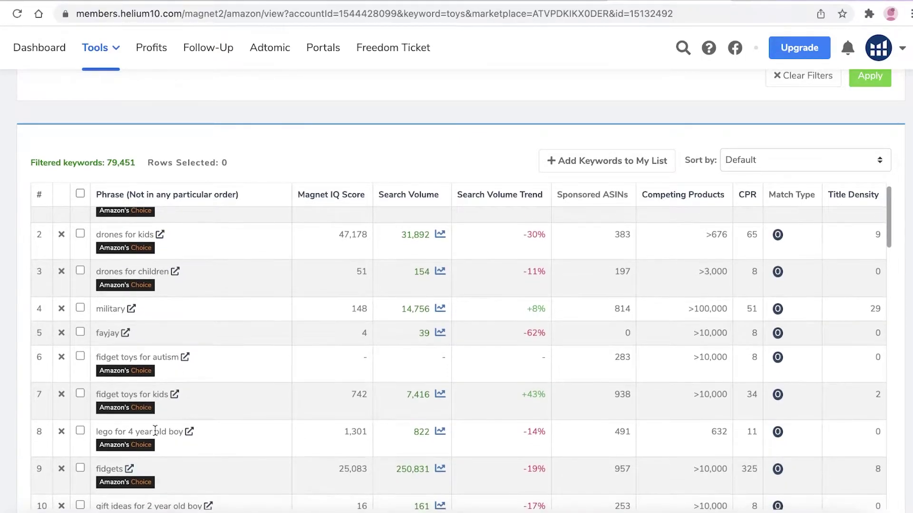
scroll(157, 428, down, 1)
scroll(247, 380, down, 20)
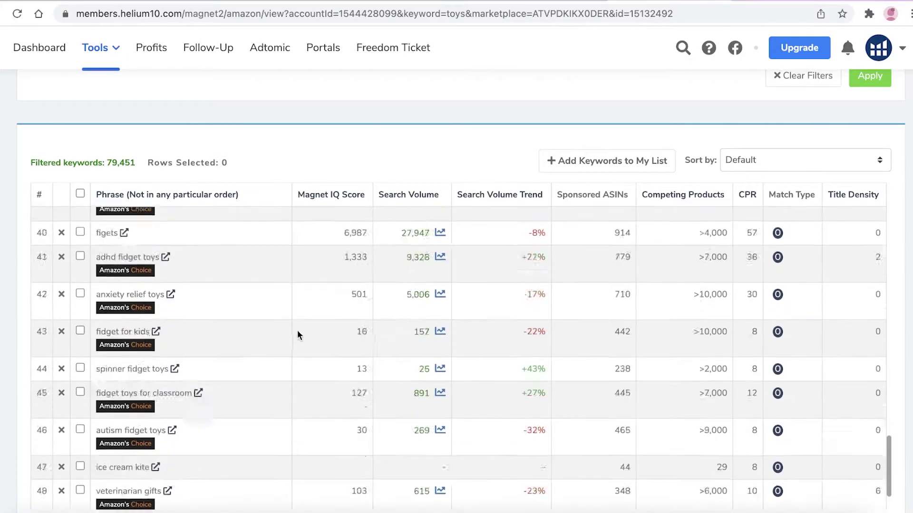
scroll(380, 323, up, 20)
scroll(456, 285, up, 2)
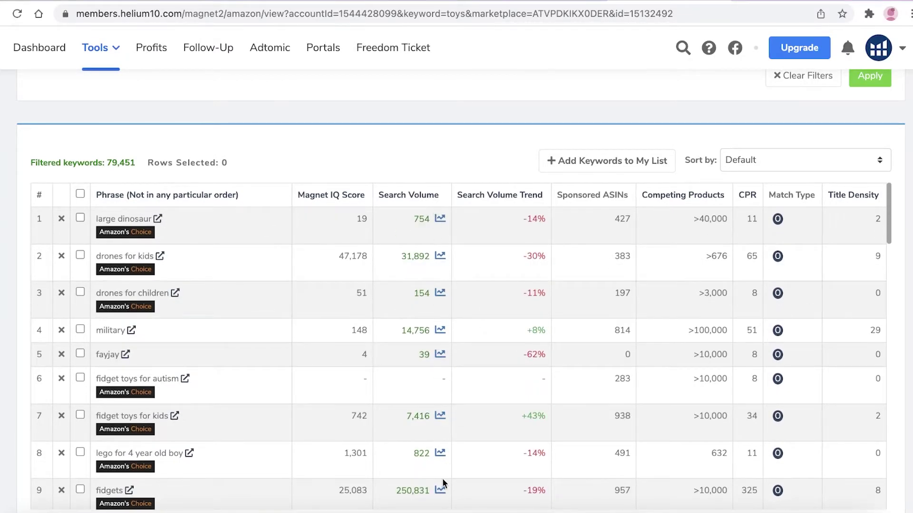
scroll(423, 257, down, 10)
scroll(416, 304, down, 1)
scroll(420, 371, up, 7)
right_click(425, 303)
click(508, 277)
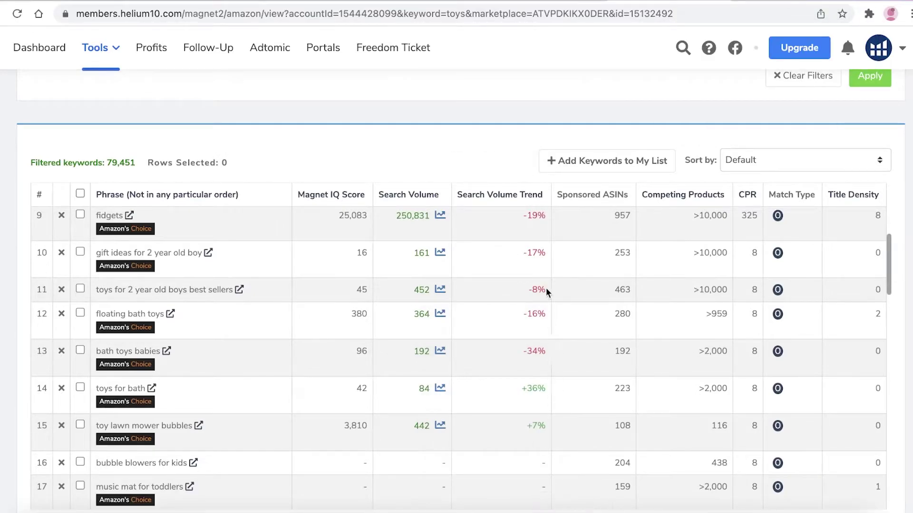
scroll(400, 277, up, 5)
scroll(442, 285, down, 6)
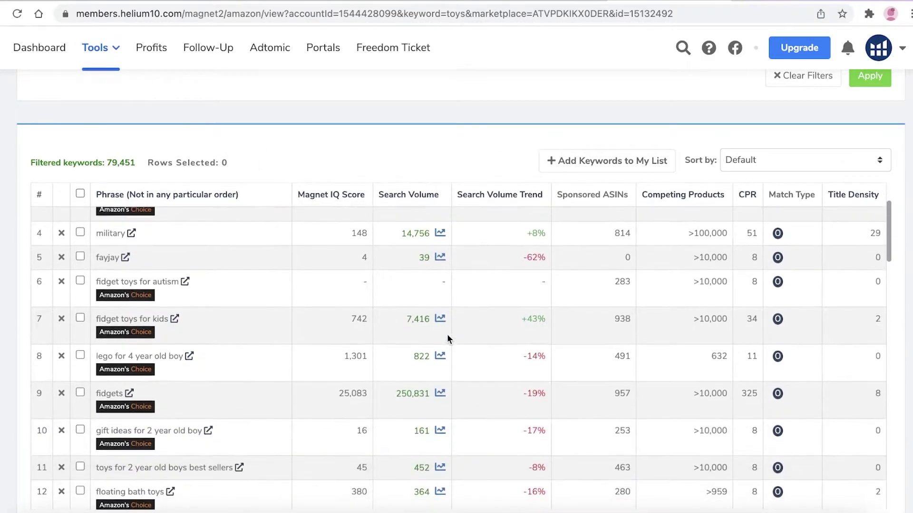
scroll(447, 276, down, 20)
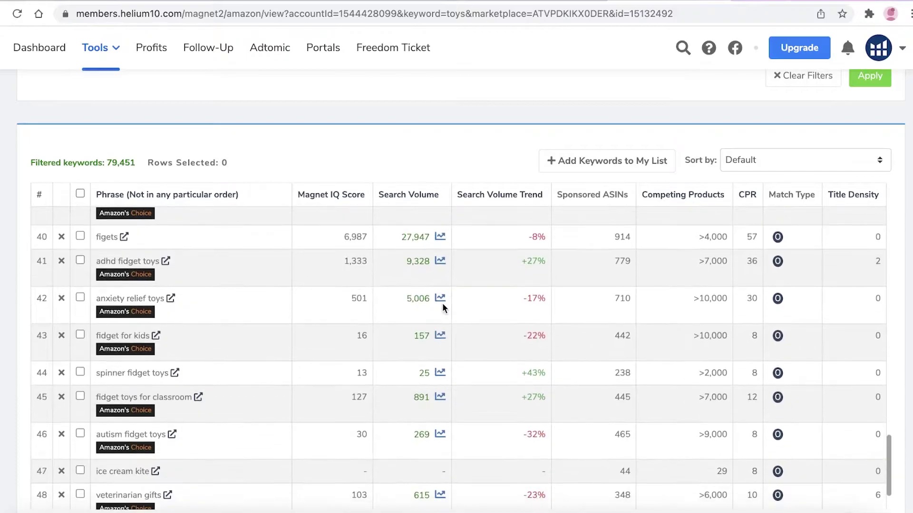
scroll(434, 308, down, 1)
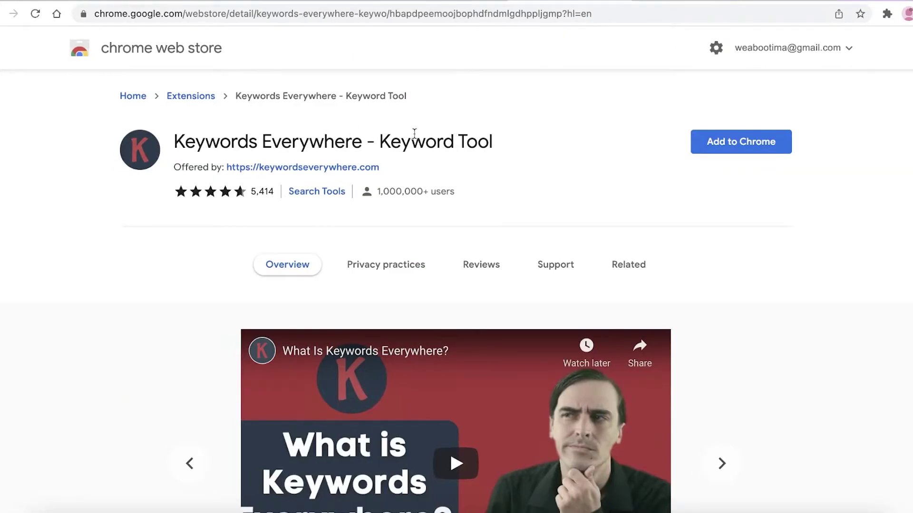
- Add the Keywords Everywhere - Keyword Tool extension to Chrome from its Chrome Web Store page
click(717, 145)
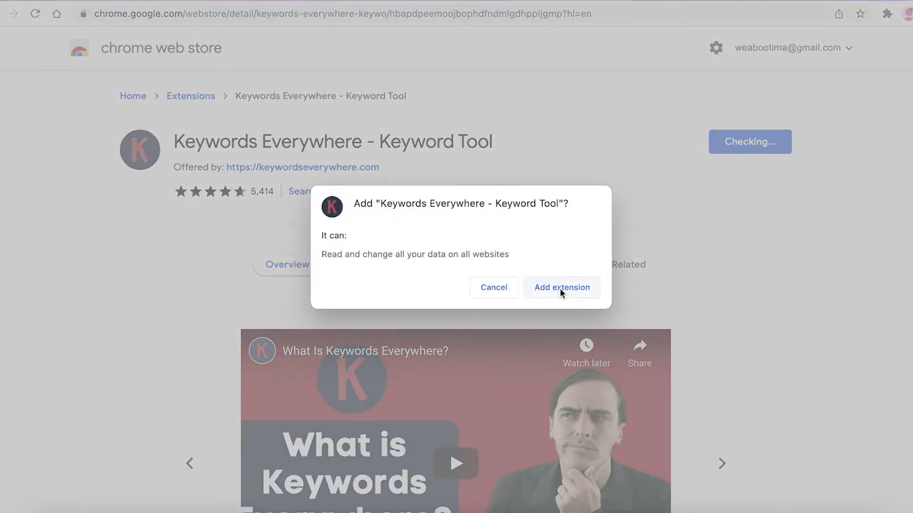
click(559, 289)
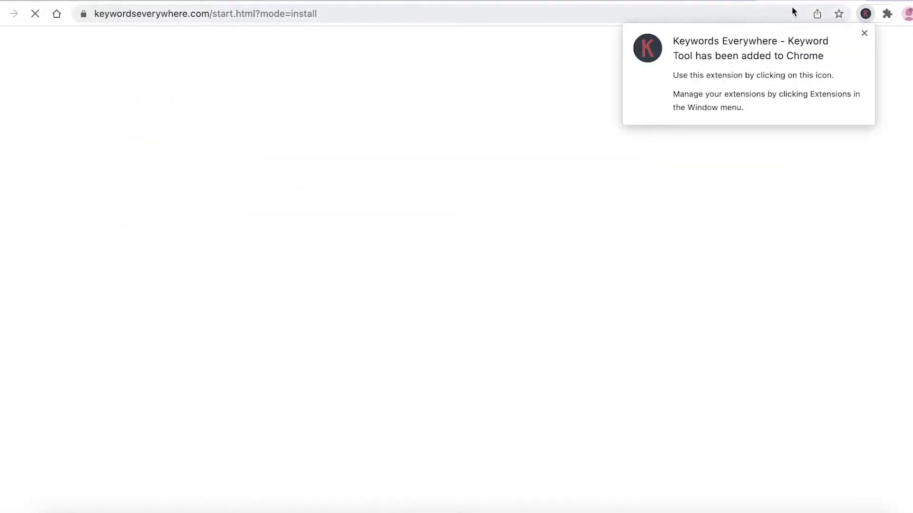
click(865, 14)
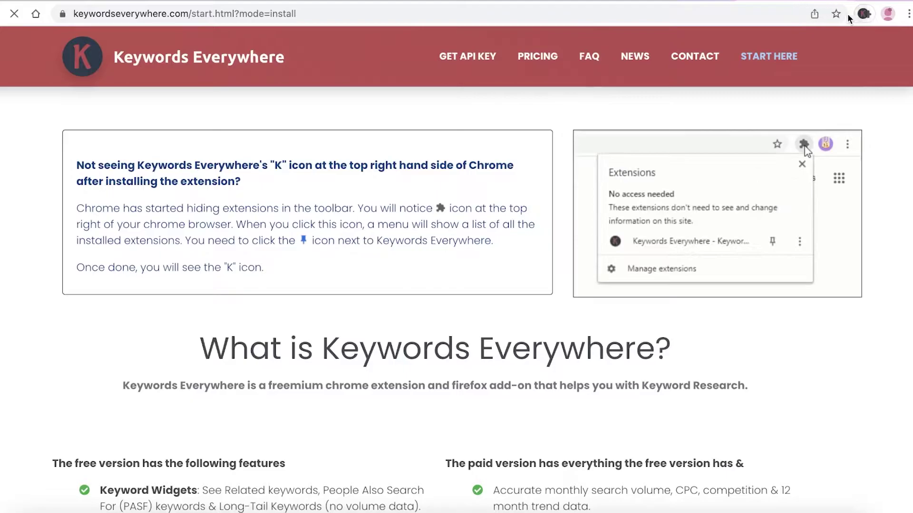
- Pin the Keywords Everywhere extension in Chrome and open its list of tools
click(866, 14)
click(829, 106)
click(844, 14)
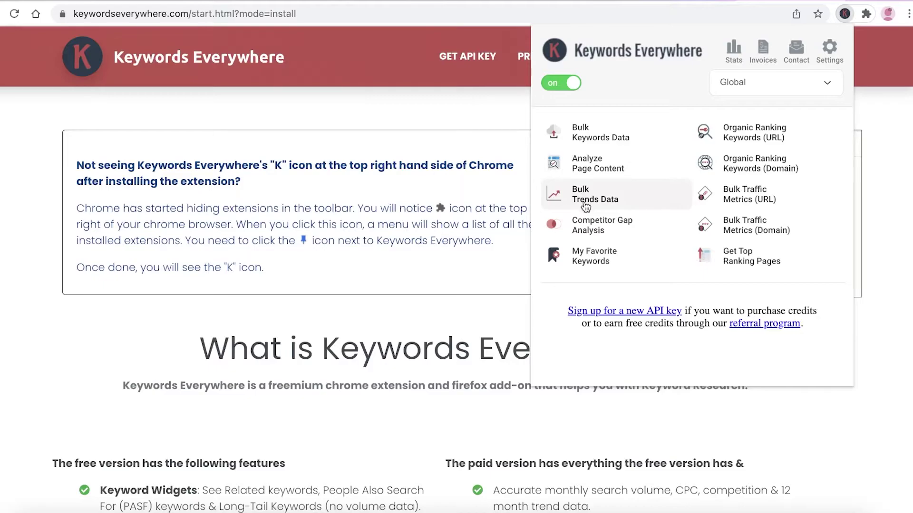
- Try the Bulk Trends Data and Bulk Keywords Data tools in Keywords Everywhere
click(589, 195)
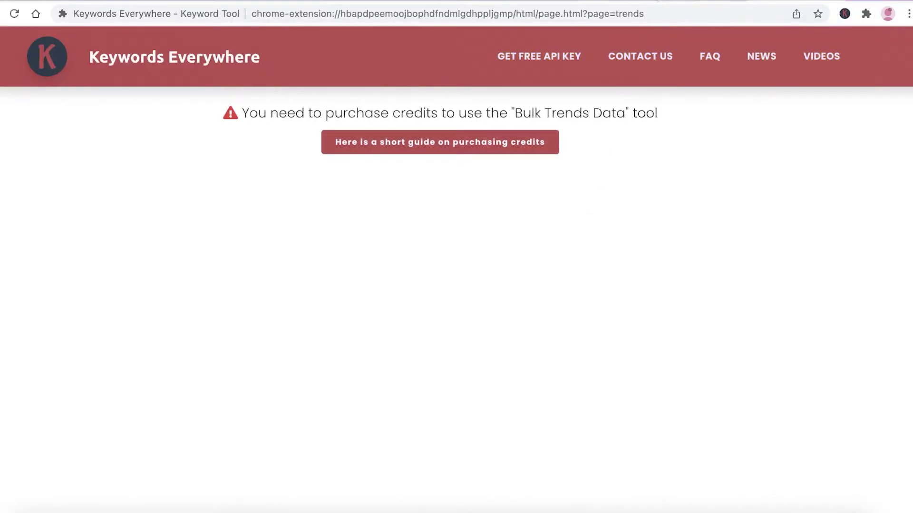
click(865, 14)
click(845, 13)
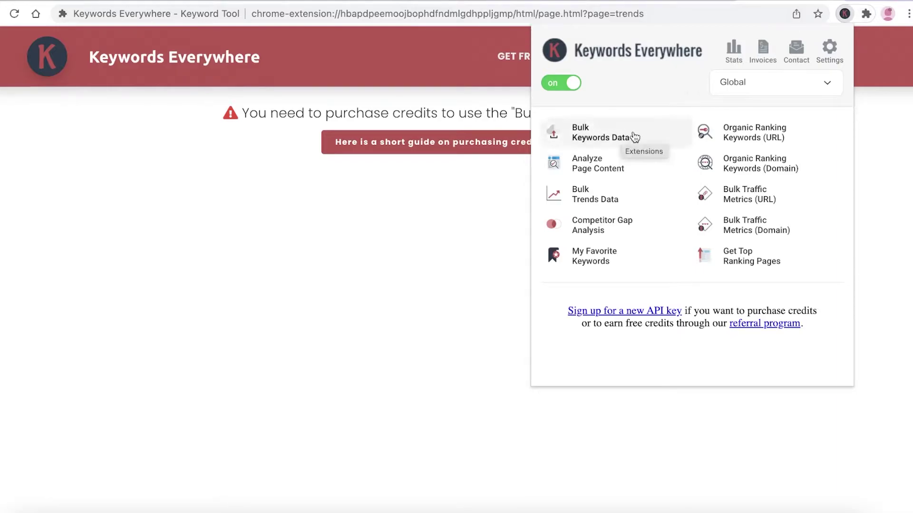
click(724, 134)
click(449, 203)
click(574, 135)
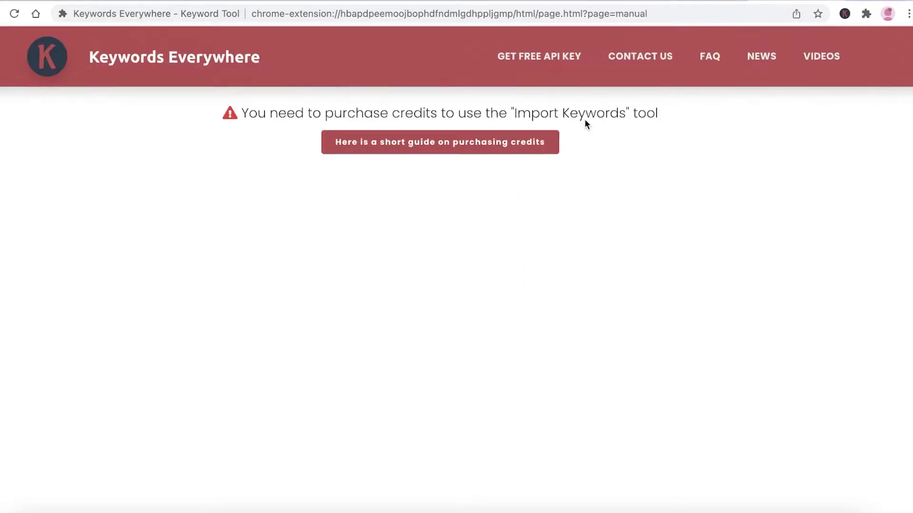
- Open the short guide on purchasing Keywords Everywhere credits and return to the Magnet results for toys in Helium 10
click(370, 155)
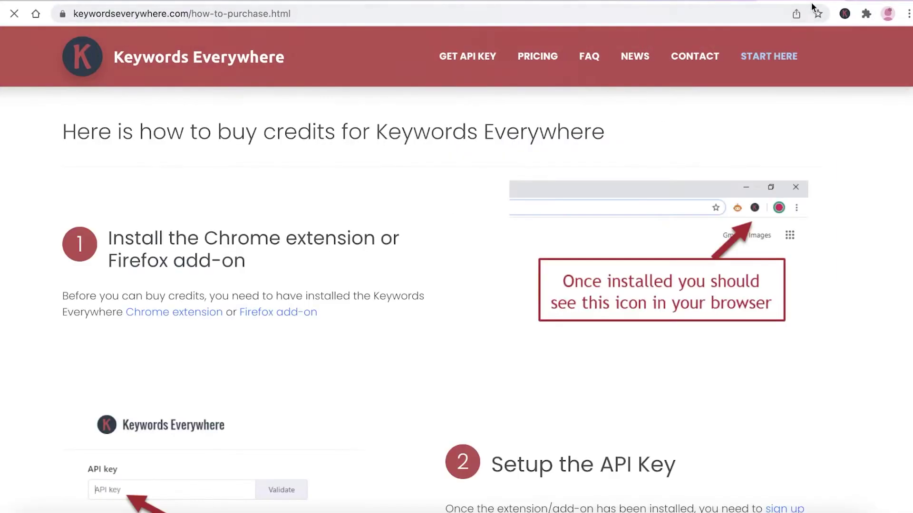
click(830, 1)
click(829, 1)
click(829, 1)
click(827, 1)
click(789, 1)
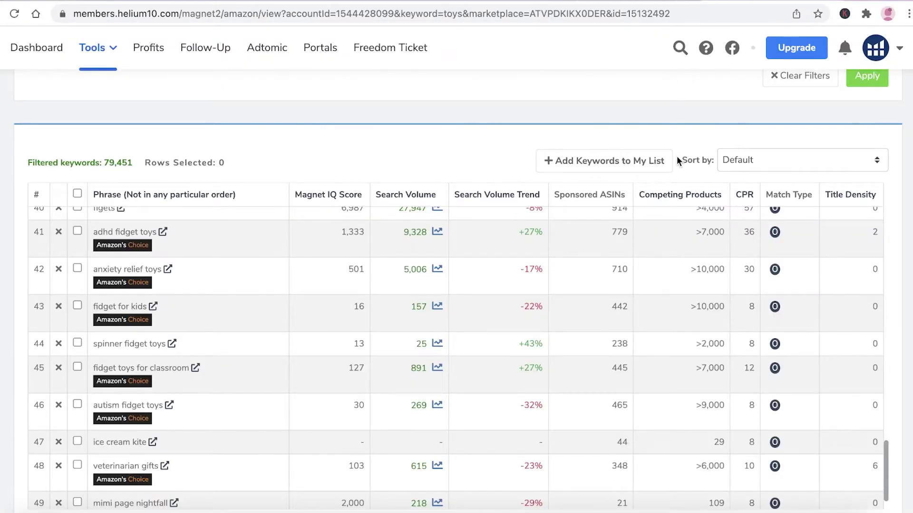
- Examine the toys keyword table, reading what Competing Products and Magnet IQ Score mean and comparing the phrases' values
mouse_move(637, 187)
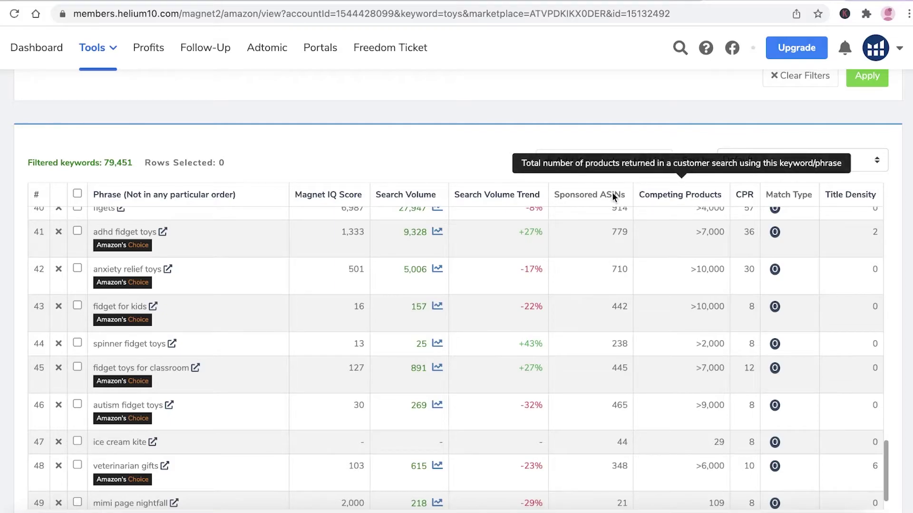
scroll(247, 274, up, 15)
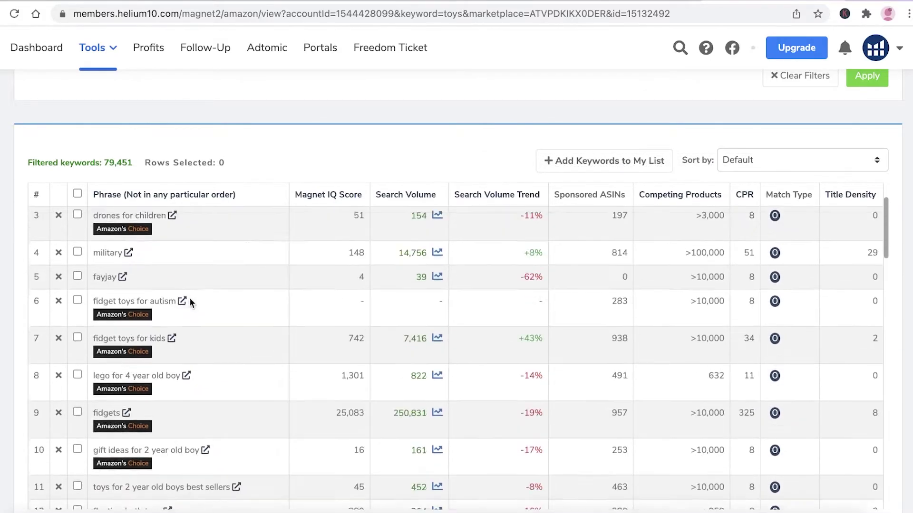
scroll(282, 308, down, 5)
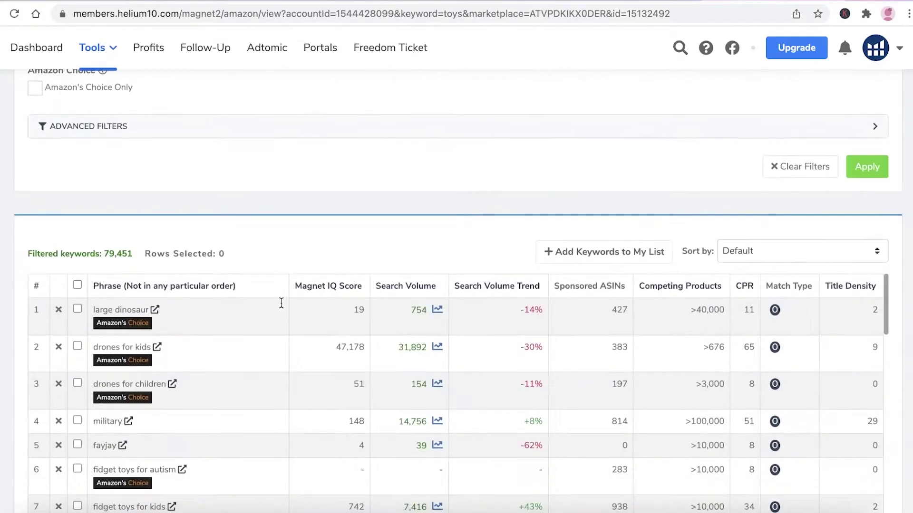
scroll(131, 342, down, 1)
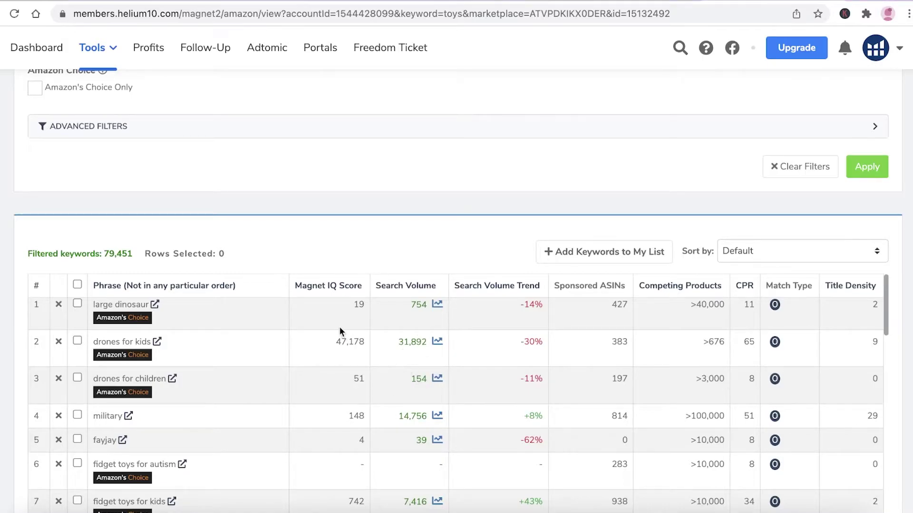
mouse_move(329, 287)
scroll(224, 419, down, 1)
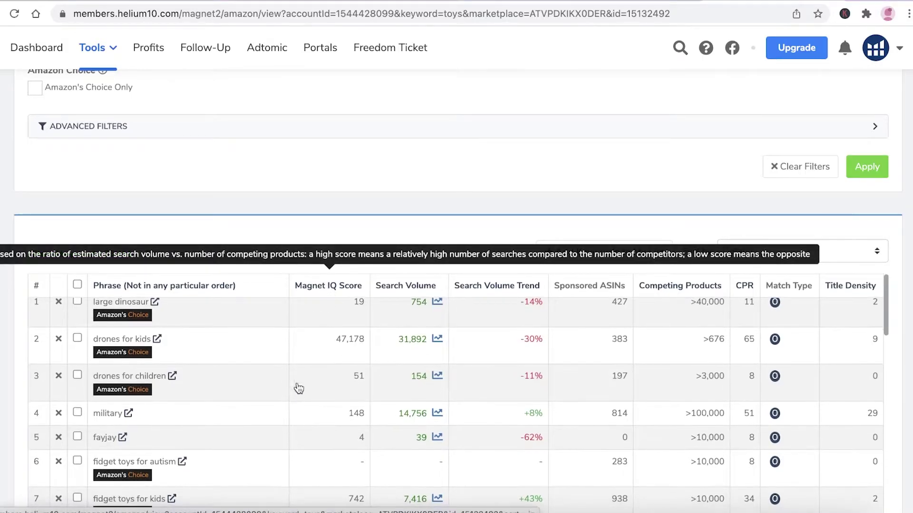
scroll(344, 355, up, 1)
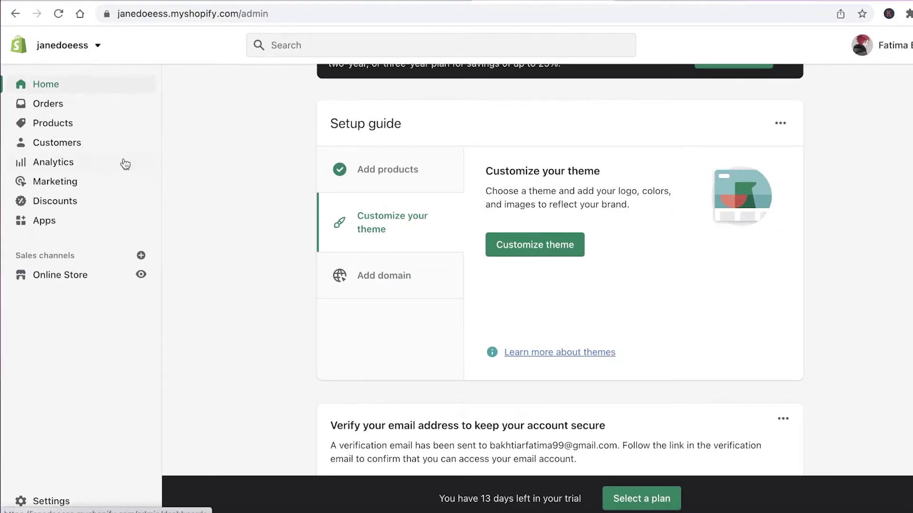
- Switch to the Shopify admin and start a new product with the title "Toy Drone for Kids"
click(53, 124)
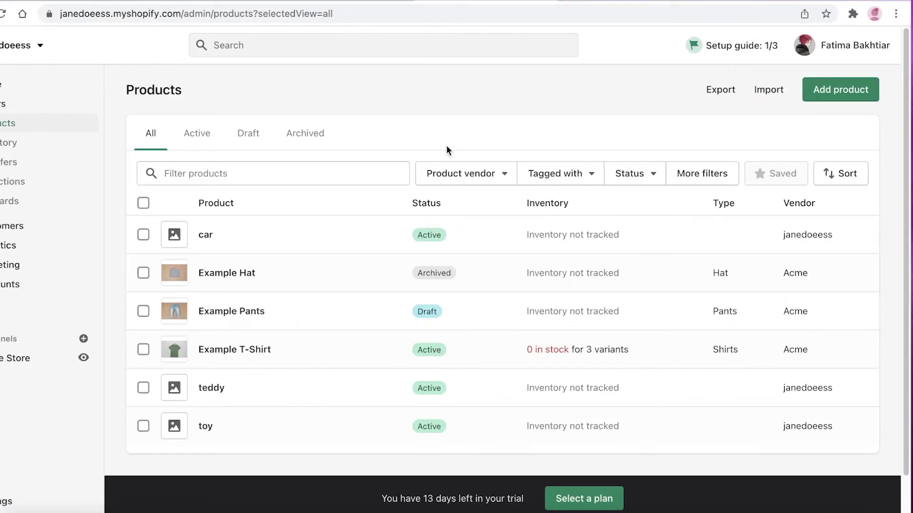
scroll(446, 150, down, 2)
scroll(460, 255, up, 2)
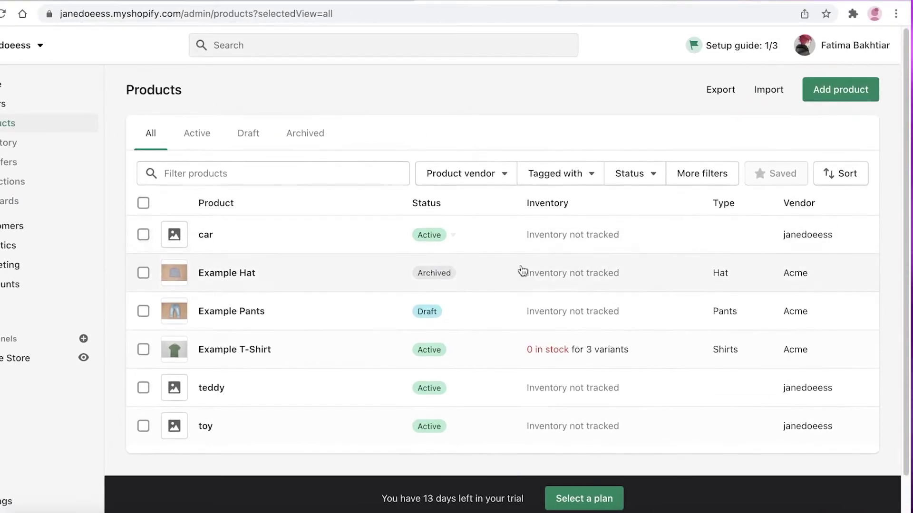
click(850, 89)
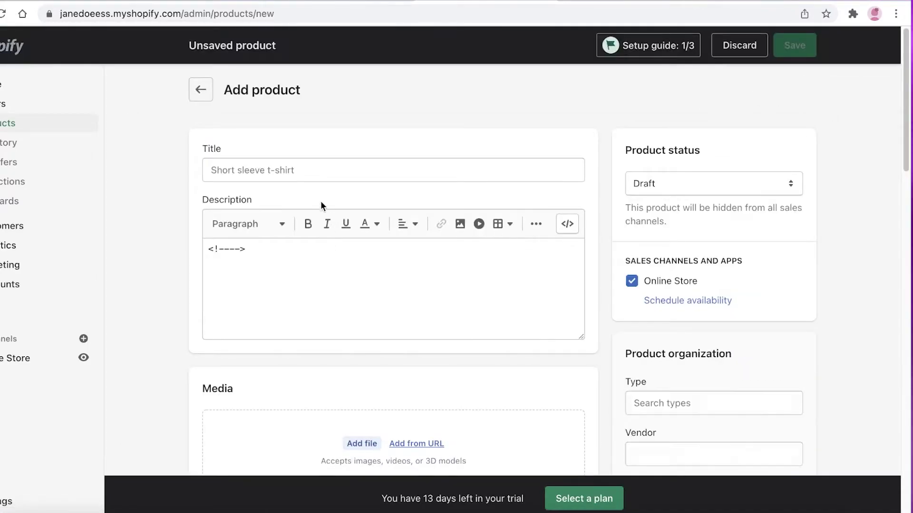
click(318, 169)
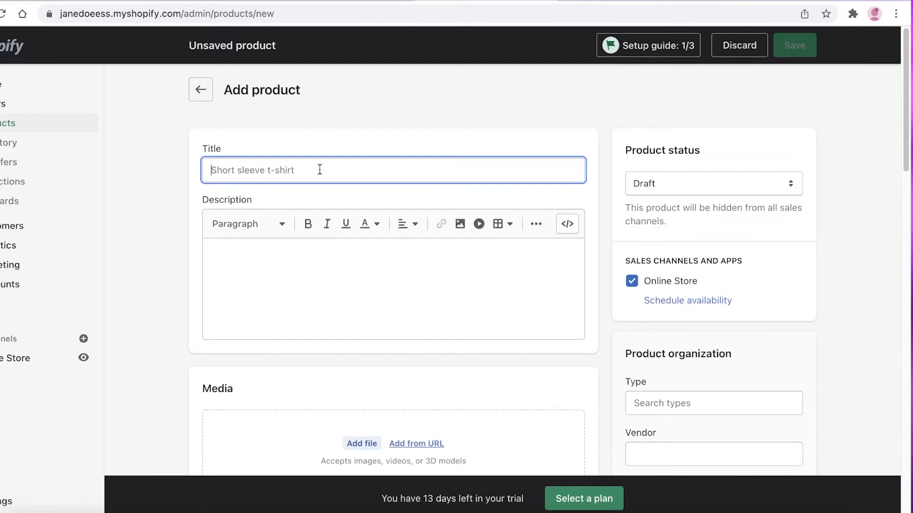
text(Toy Drone for Kids)
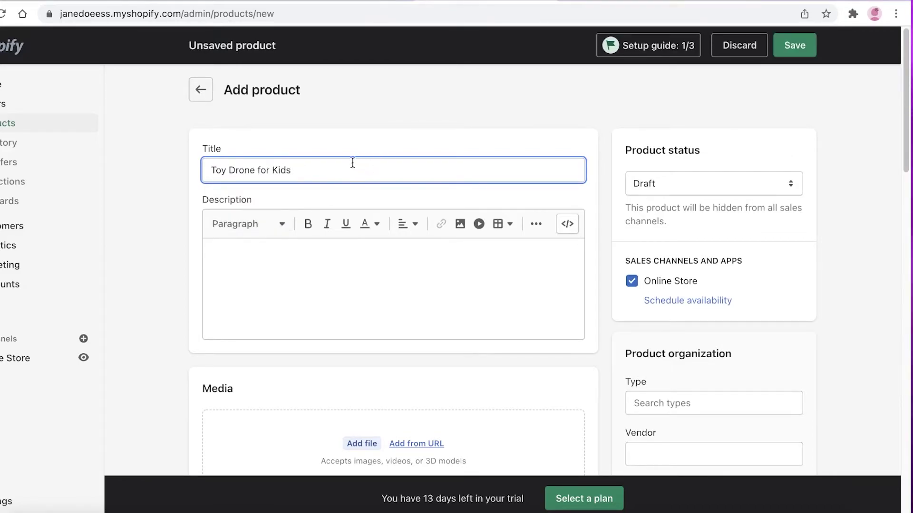
drag(289, 170, 260, 173)
click(306, 173)
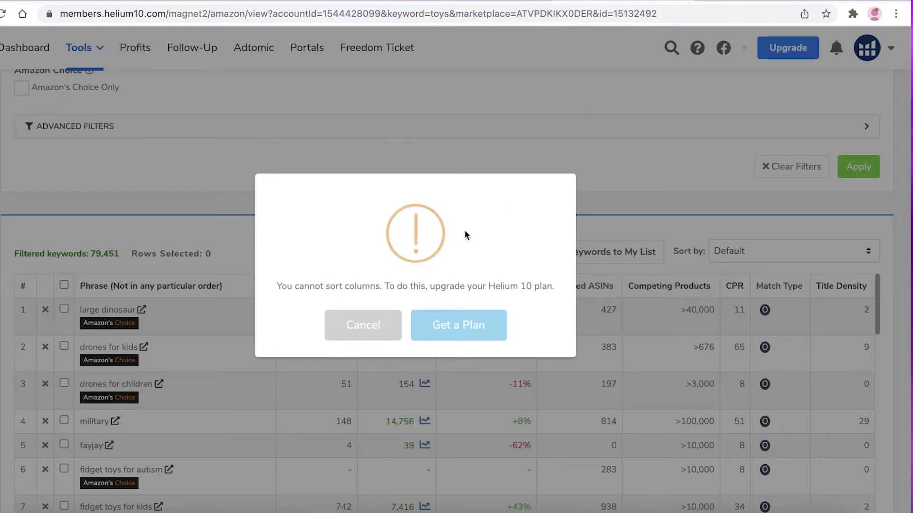
- Dismiss the Helium 10 upgrade prompt and check the drone keywords in the Magnet table for use in the product description
click(372, 339)
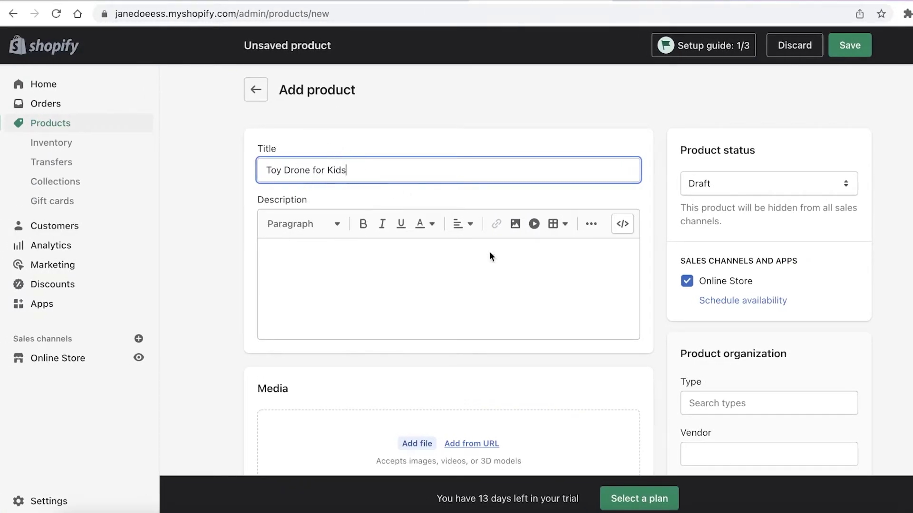
click(428, 252)
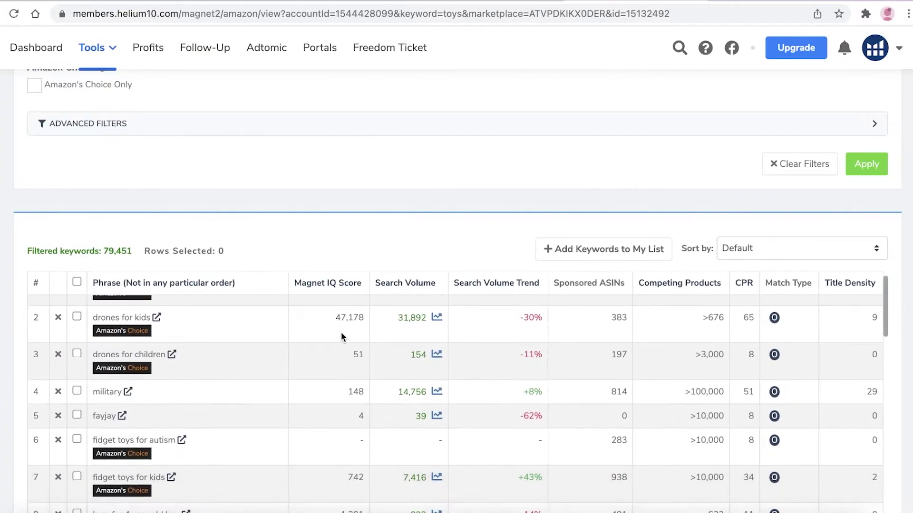
scroll(335, 340, up, 1)
scroll(166, 361, down, 1)
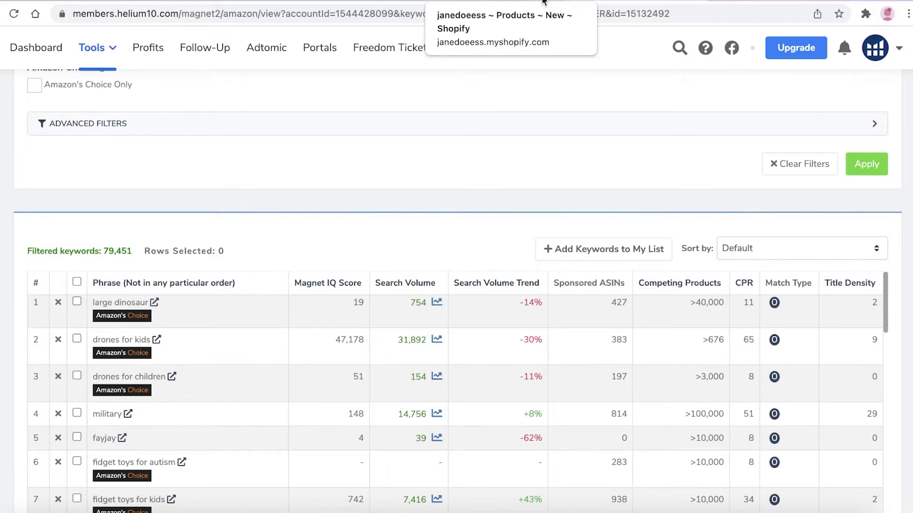
- Return to the new Shopify product and begin its description with "This is a toy drone safe for kids and children."
click(544, 3)
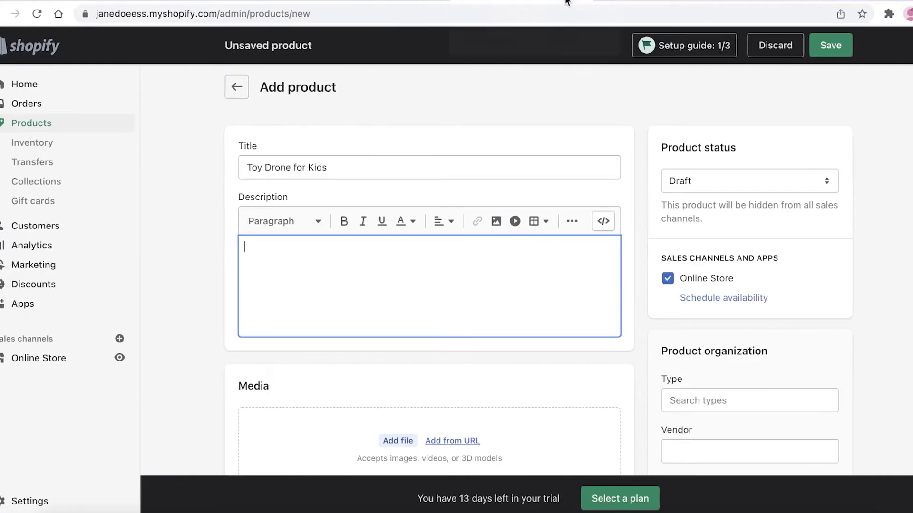
text(This is a toy drone safe for)
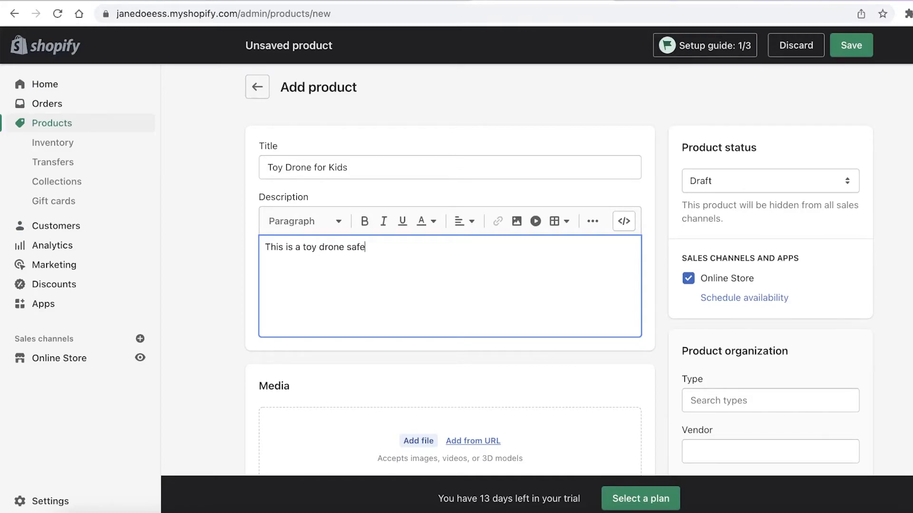
text( kids and children.)
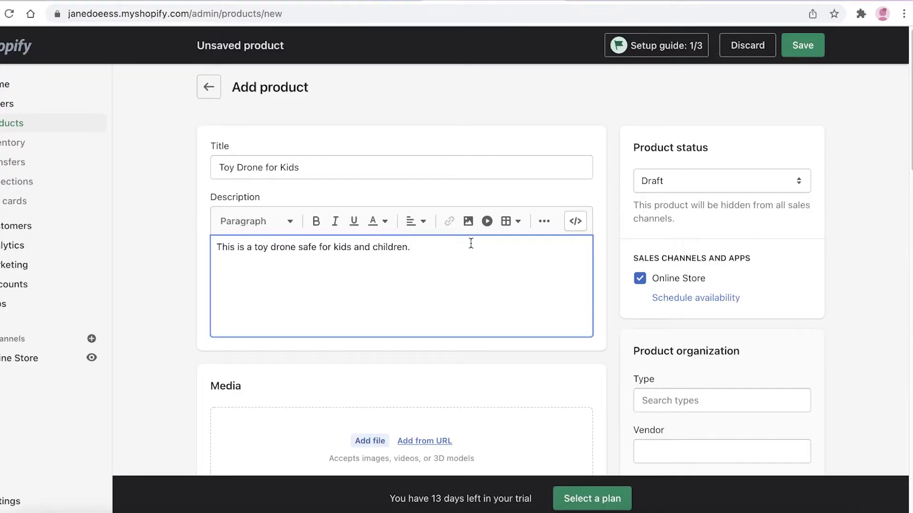
- Continue the description with "Drones for kids are not dangerous at all! This product has ...." and start a new paragraph
text(Drones for kids are not dangerous at all! This prod)
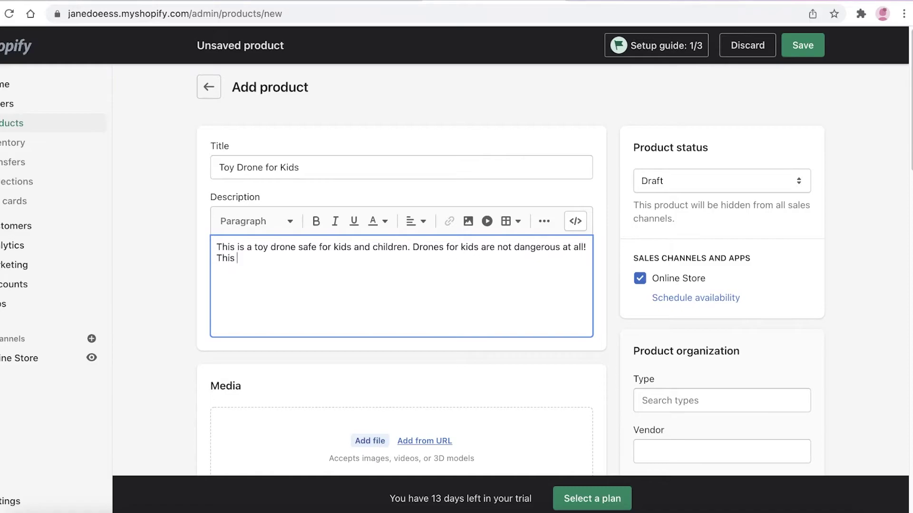
text(uct has ....)
key(Return)
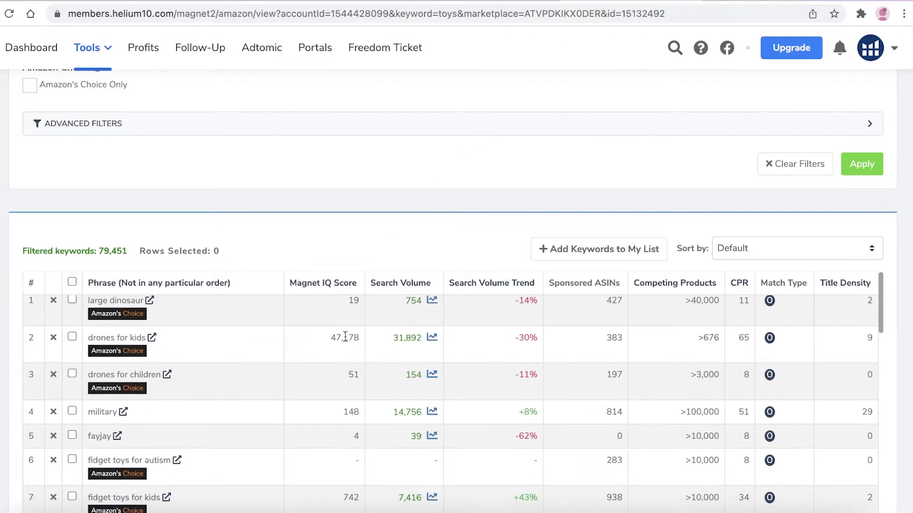
- Look through the rest of Magnet's toys keyword table and its Word Frequency list for more terms to use
scroll(302, 407, down, 14)
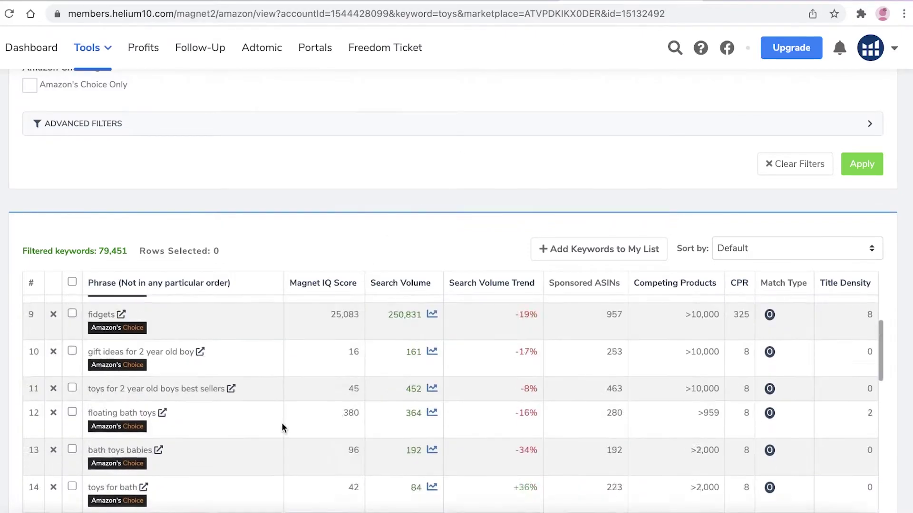
scroll(165, 404, down, 15)
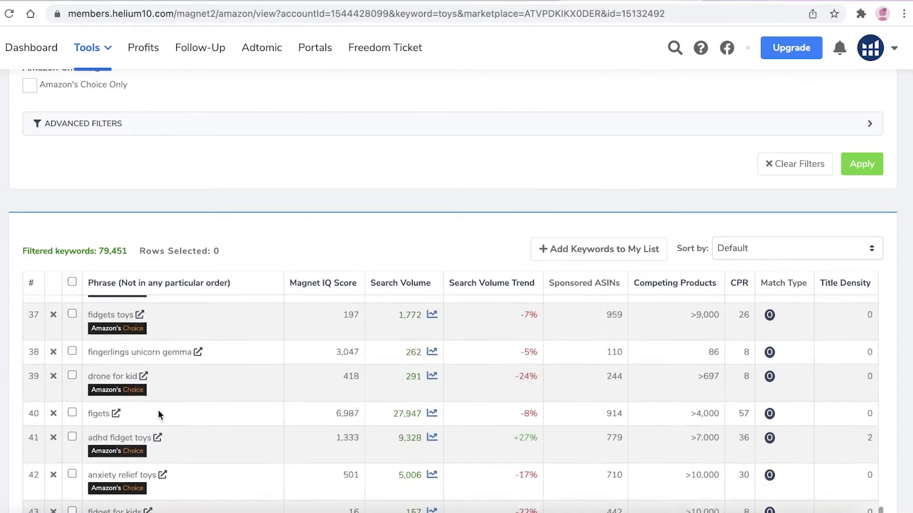
scroll(261, 452, down, 2)
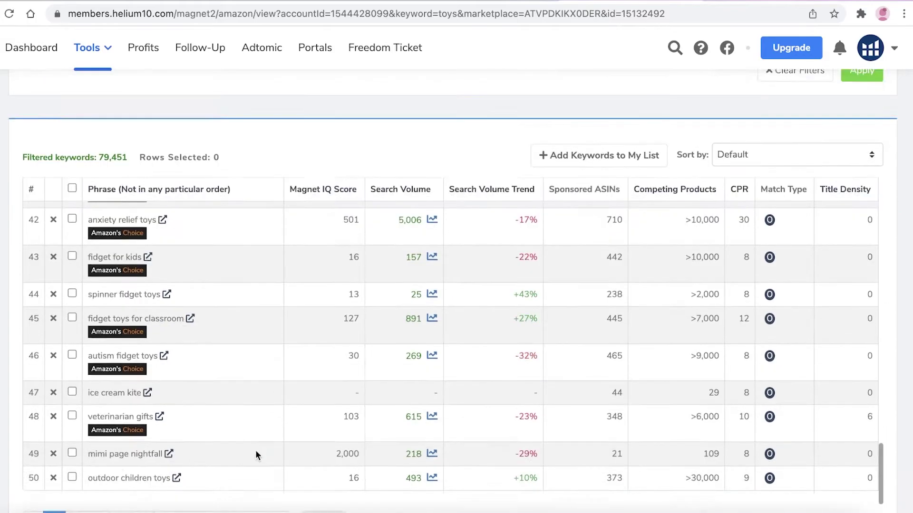
scroll(786, 234, up, 20)
scroll(761, 354, down, 1)
scroll(762, 376, up, 4)
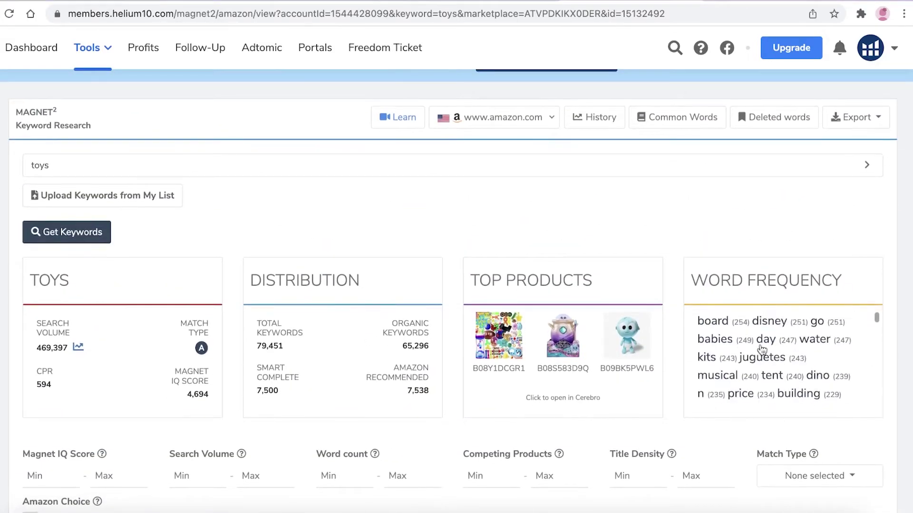
scroll(764, 380, up, 6)
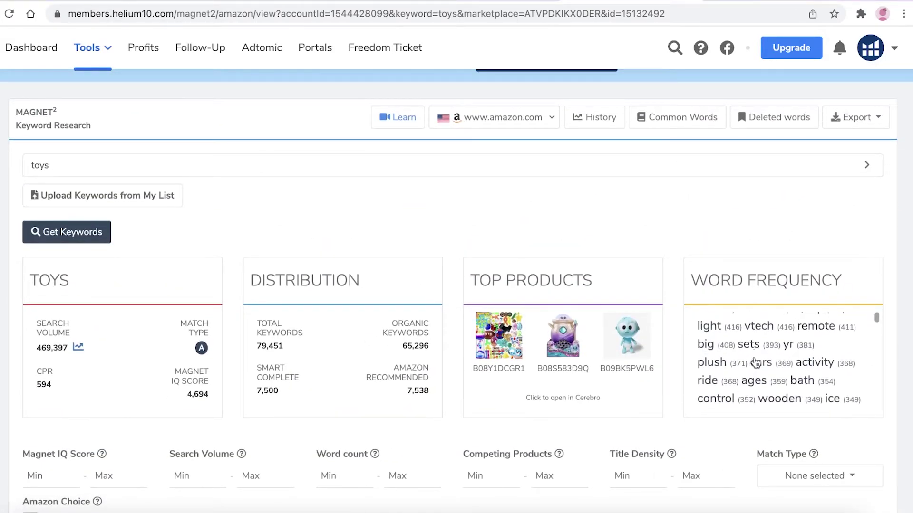
scroll(741, 352, up, 8)
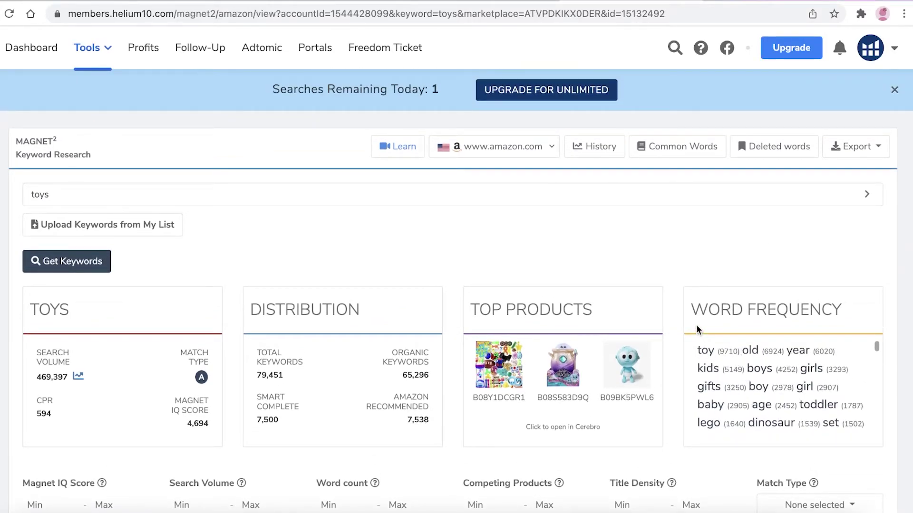
- Add the line "Toy for girls and boys." to the end of the Shopify product's description
click(470, 1)
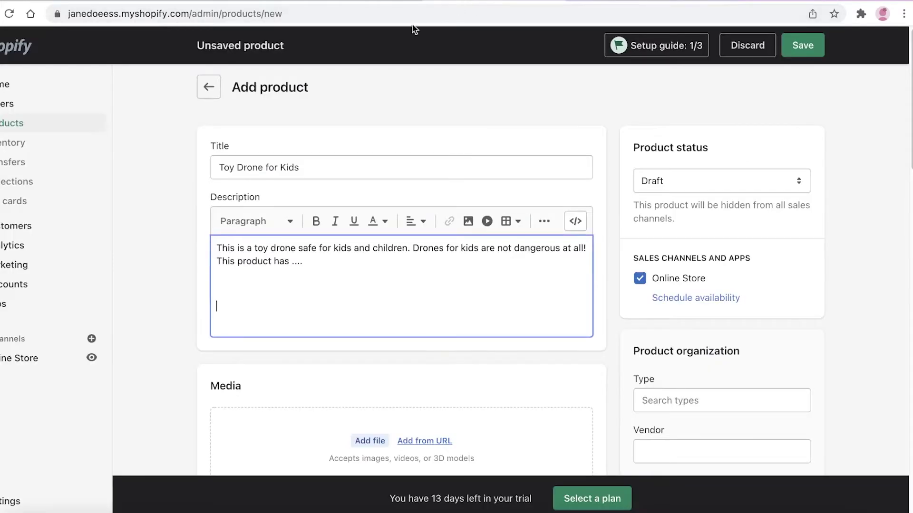
click(285, 300)
text(Toy for girls and boys)
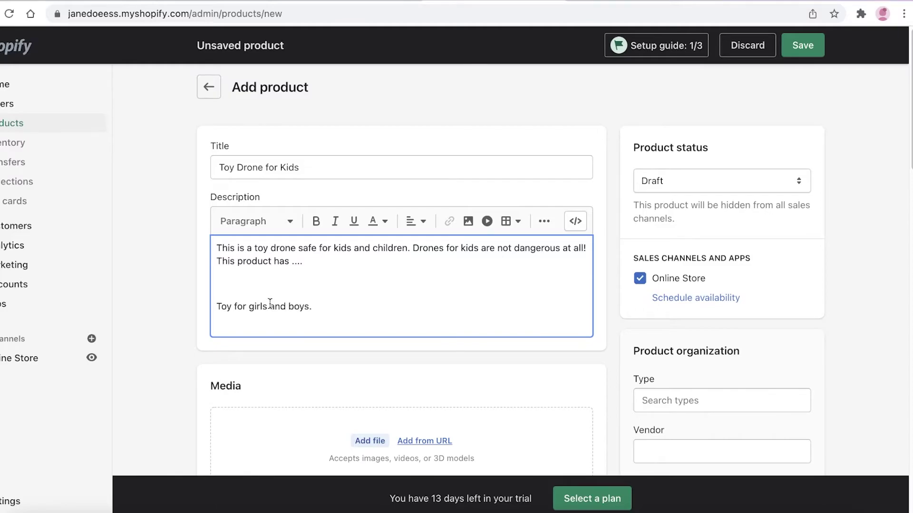
text(.)
- Set the product's price to Rs 77 and its cost per item to Rs 4
scroll(353, 421, down, 6)
click(336, 309)
text(77)
scroll(337, 327, down, 3)
click(319, 242)
text(4)
- Set the product's SKU to 67 and its barcode to 65 in the inventory details
click(342, 354)
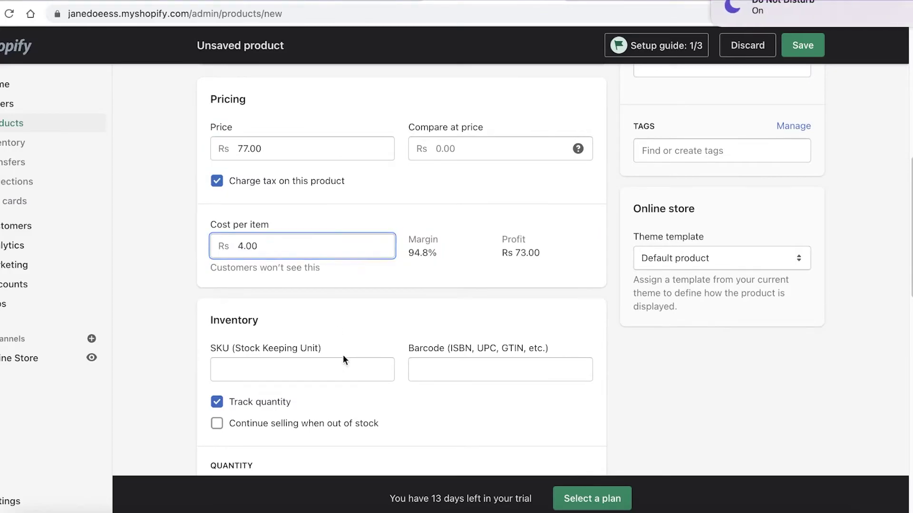
scroll(343, 354, down, 1)
click(314, 339)
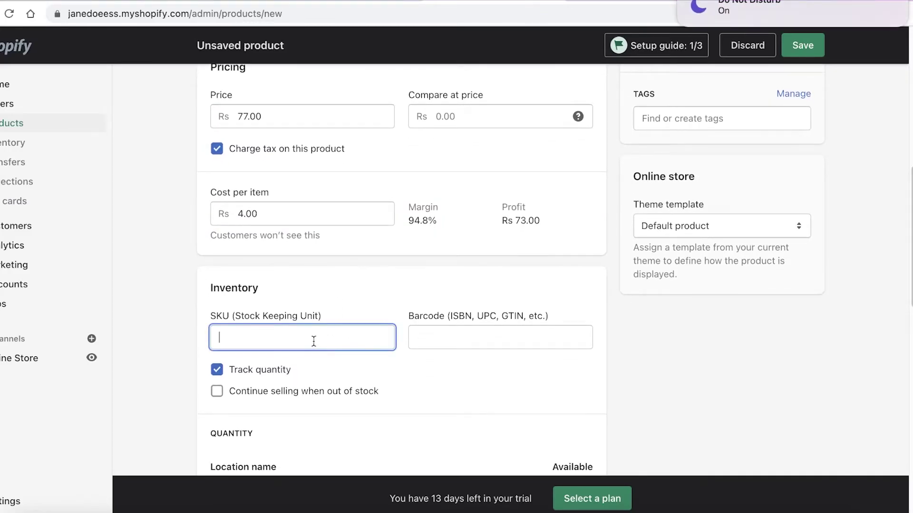
text(67)
key(Tab)
text(65)
- Open the website SEO fields of the product's search engine listing for editing
scroll(375, 381, down, 4)
scroll(376, 383, down, 5)
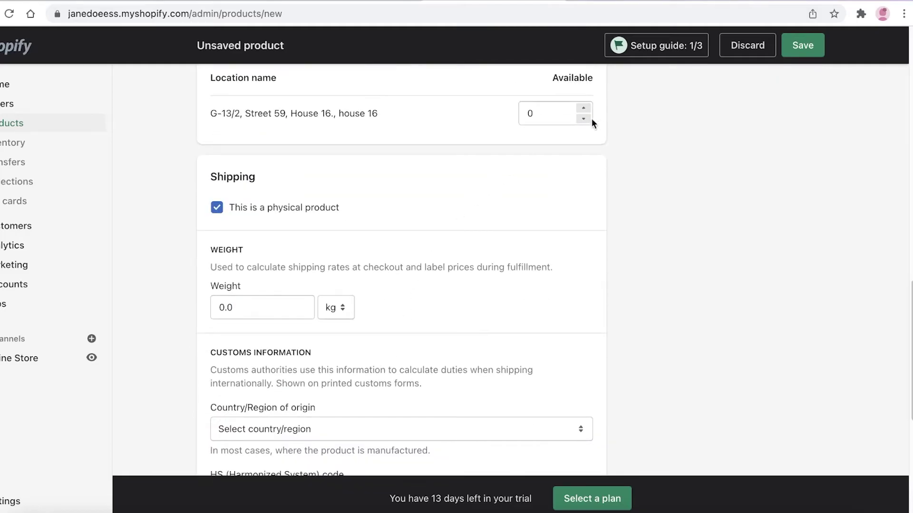
scroll(550, 208, down, 5)
scroll(547, 210, up, 5)
scroll(545, 216, down, 5)
scroll(542, 217, down, 2)
scroll(543, 267, up, 1)
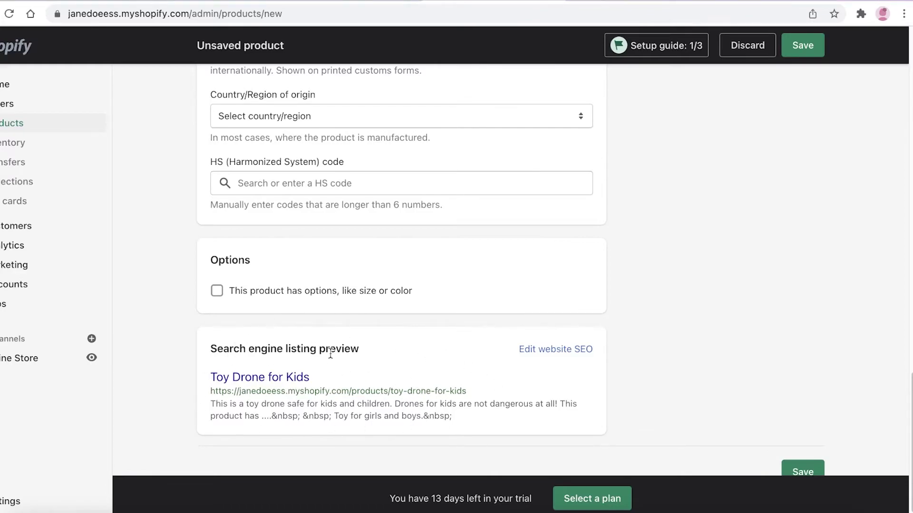
scroll(220, 428, down, 1)
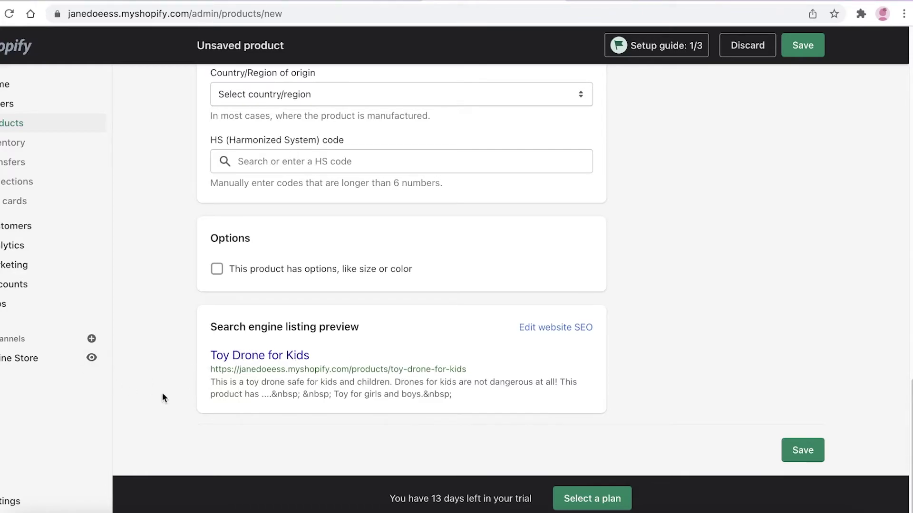
click(572, 330)
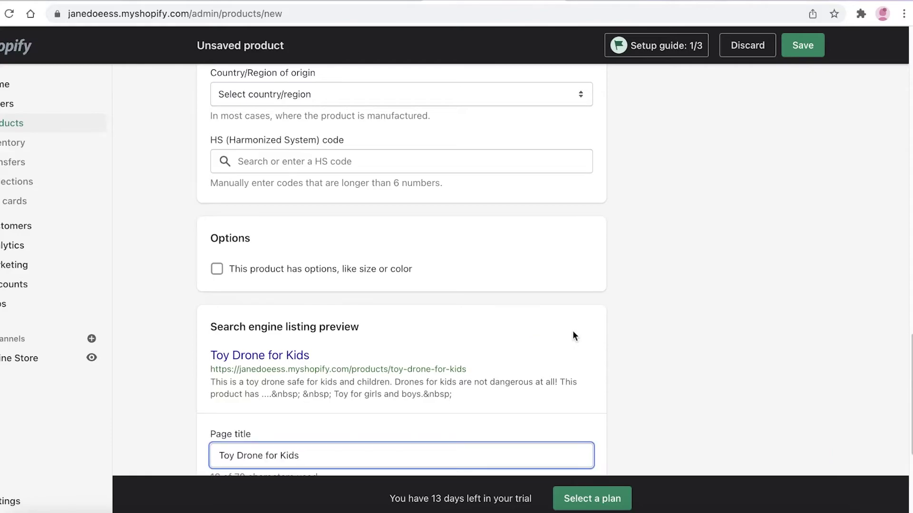
- Replace the search listing's page title with "Drones for kids. Boys and girls."
scroll(522, 361, down, 1)
scroll(476, 395, down, 1)
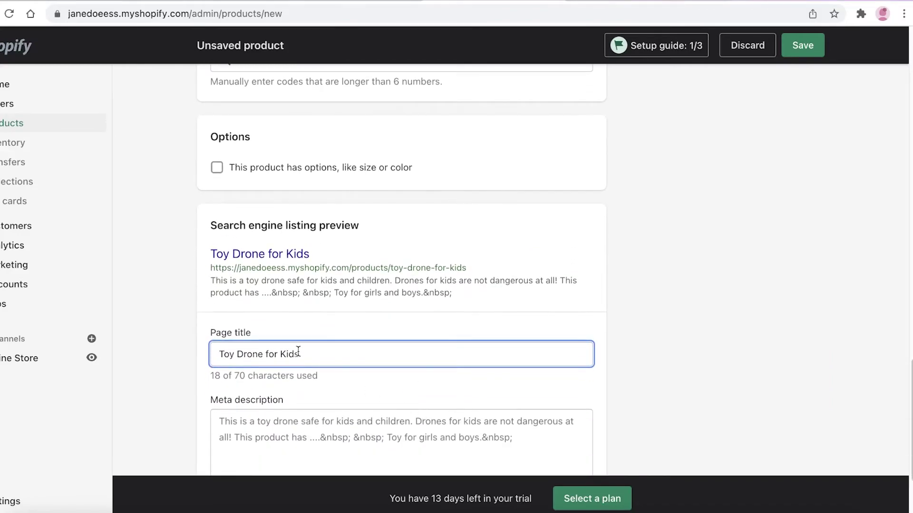
drag(328, 352, 190, 352)
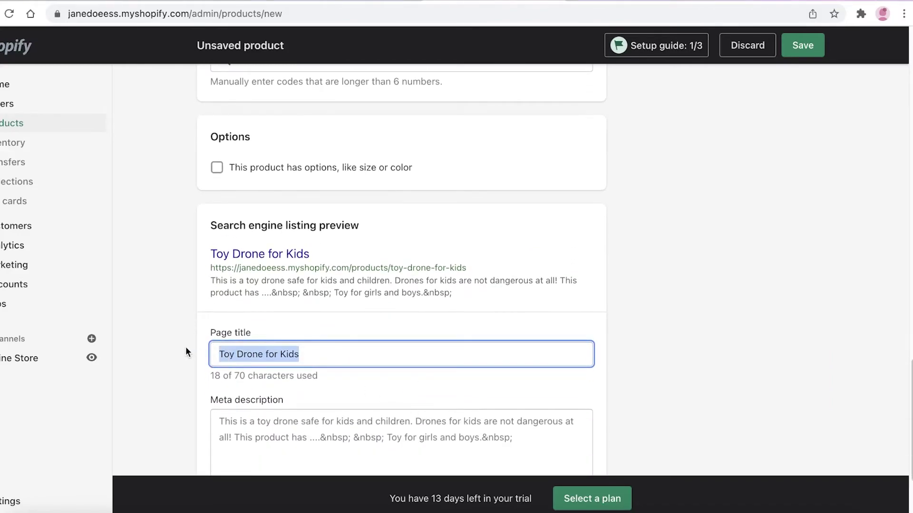
key(BackSpace)
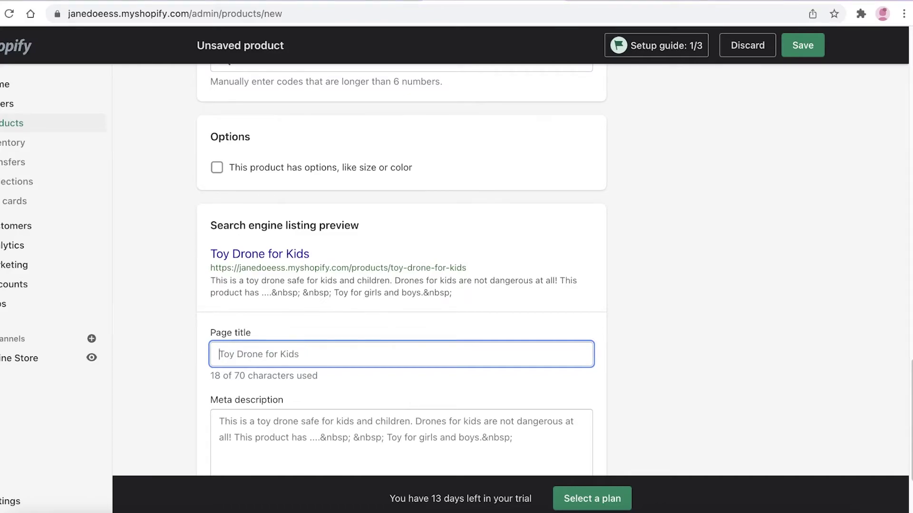
text(Drones for kids. Boys andgir)
key(BackSpace)
key(BackSpace)
key(BackSpace)
text(girls.)
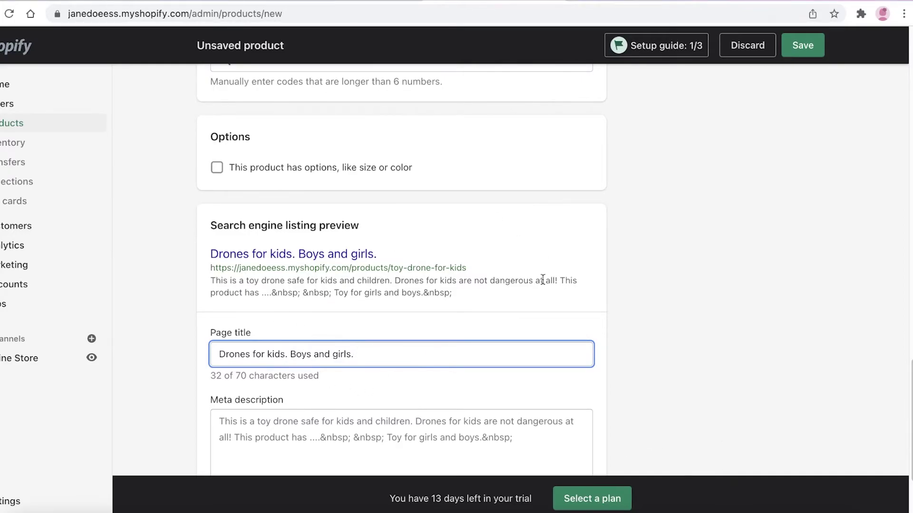
- Compare the search listing's meta description and URL handle with the product's title and description
scroll(320, 348, down, 3)
click(392, 302)
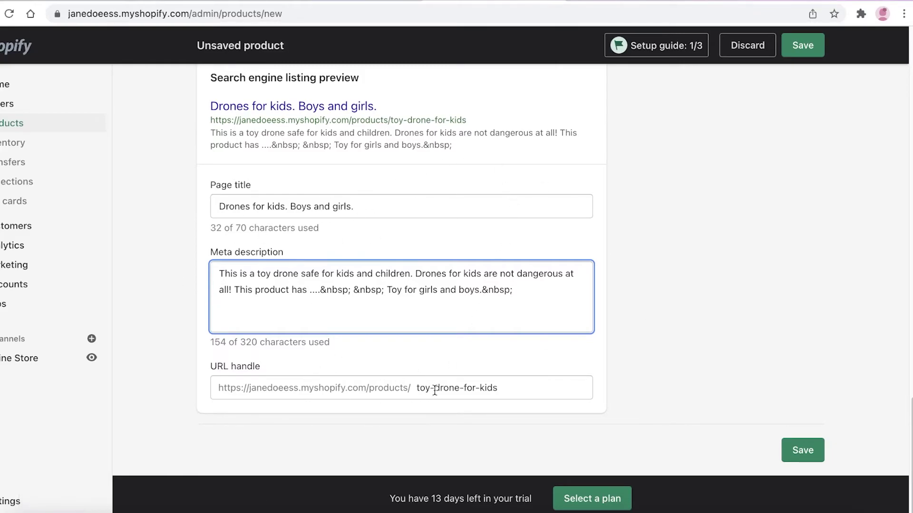
triple_click(435, 389)
click(584, 382)
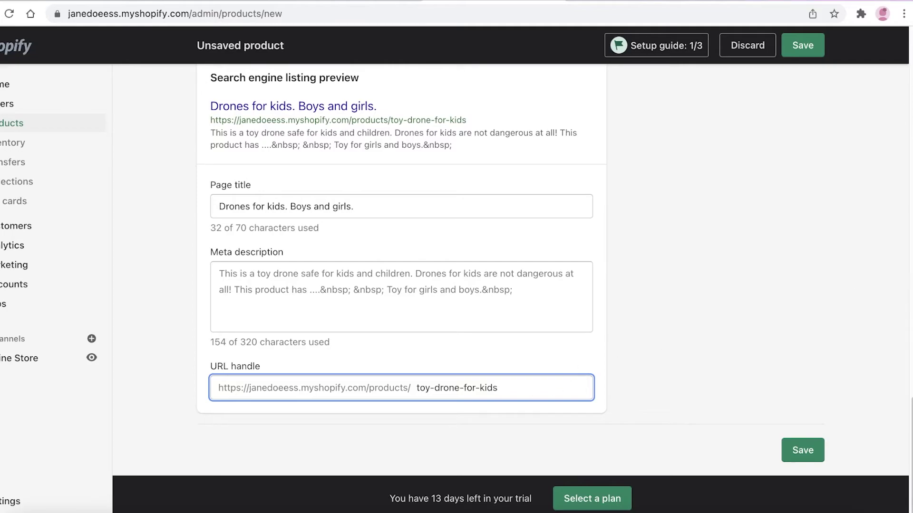
scroll(536, 212, up, 1)
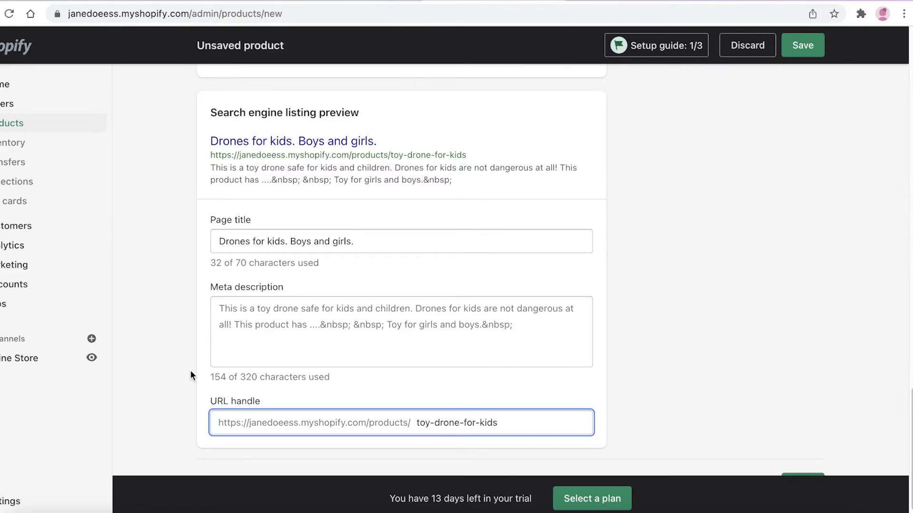
scroll(243, 202, up, 15)
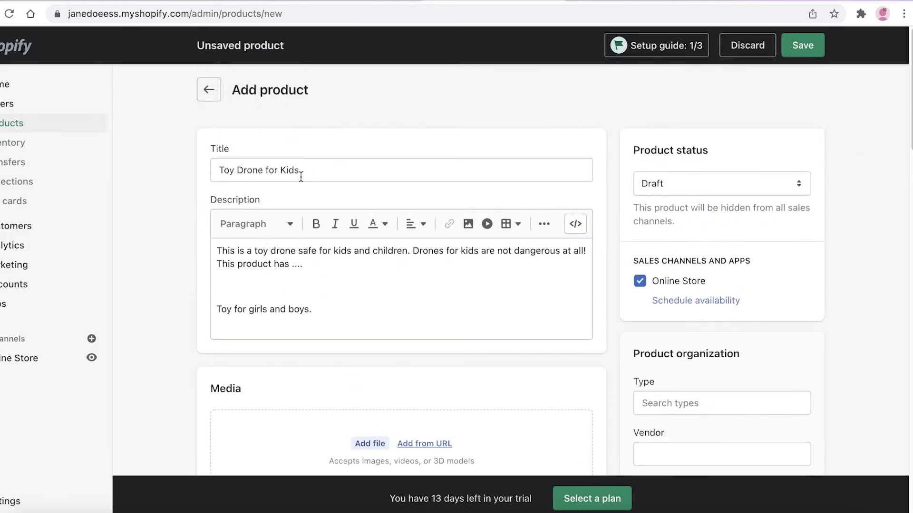
scroll(876, 363, down, 15)
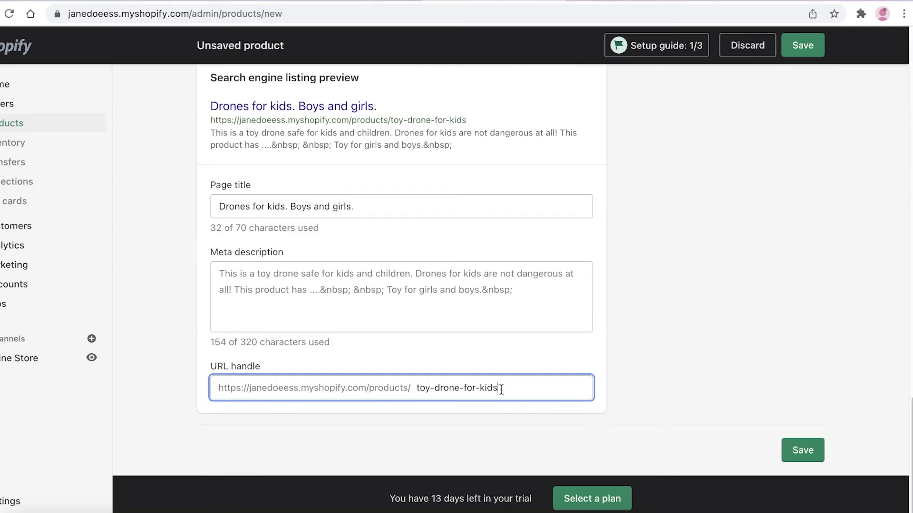
drag(511, 390, 398, 390)
scroll(615, 175, up, 15)
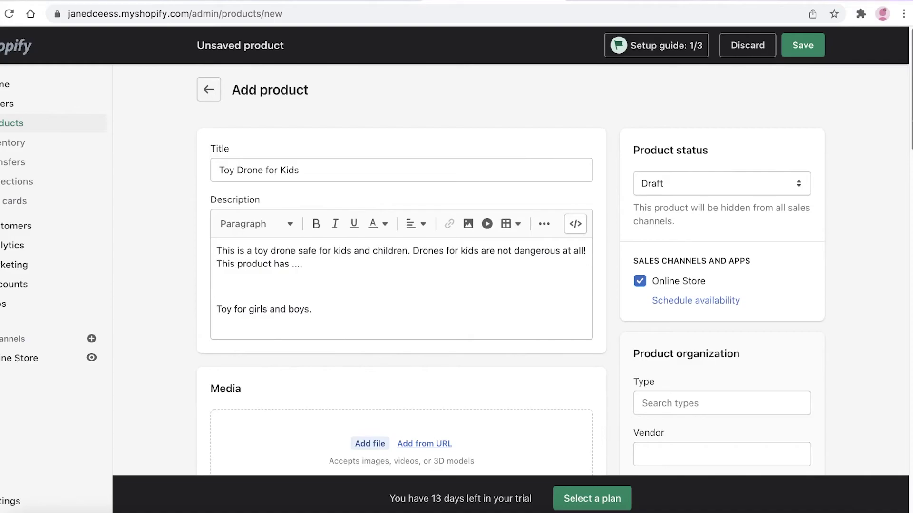
scroll(902, 194, down, 5)
scroll(901, 194, down, 20)
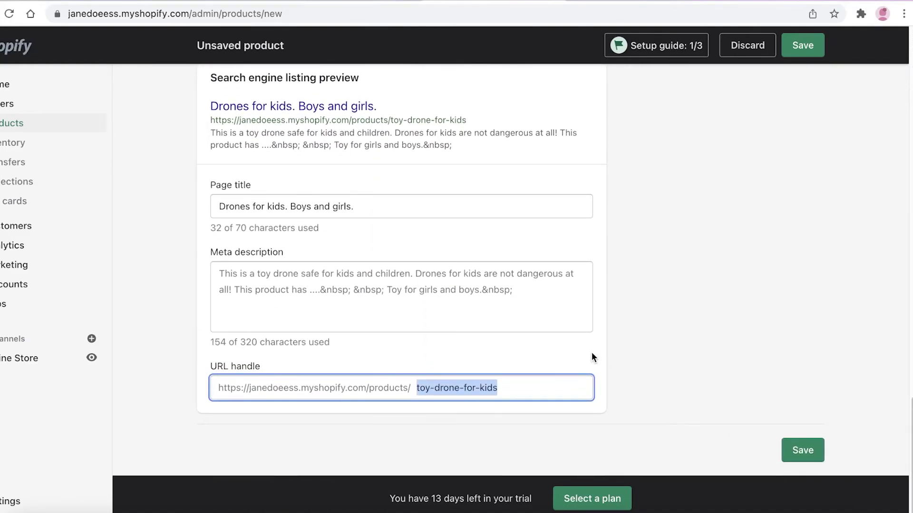
- Replace the product's URL handle with "droneforkids", leaving no letters of the old handle in front
key(Right)
key(BackSpace)
key(BackSpace)
key(BackSpace)
key(BackSpace)
key(BackSpace)
key(BackSpace)
key(BackSpace)
key(ctrl+z)
key(BackSpace)
key(BackSpace)
key(BackSpace)
key(BackSpace)
key(BackSpace)
key(BackSpace)
key(BackSpace)
key(BackSpace)
key(BackSpace)
key(BackSpace)
key(BackSpace)
key(BackSpace)
key(BackSpace)
text(droneforkids)
click(422, 388)
key(Delete)
key(Delete)
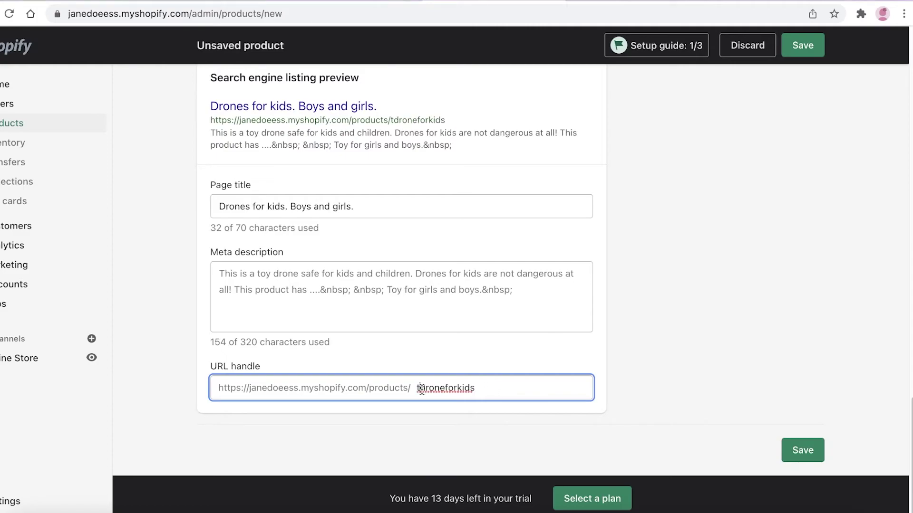
key(BackSpace)
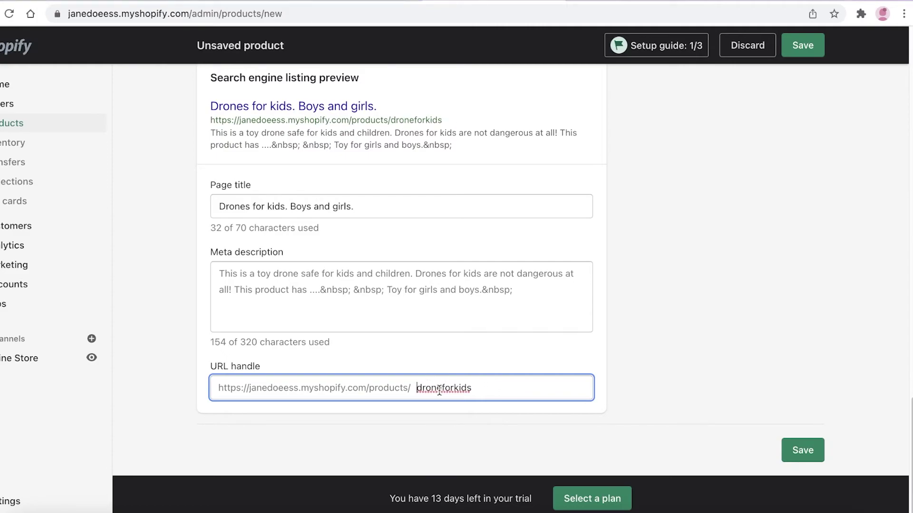
- Make the drone word plural and separate the words with hyphens so the URL handle reads "drones-for-kids"
click(439, 388)
text(s-for)
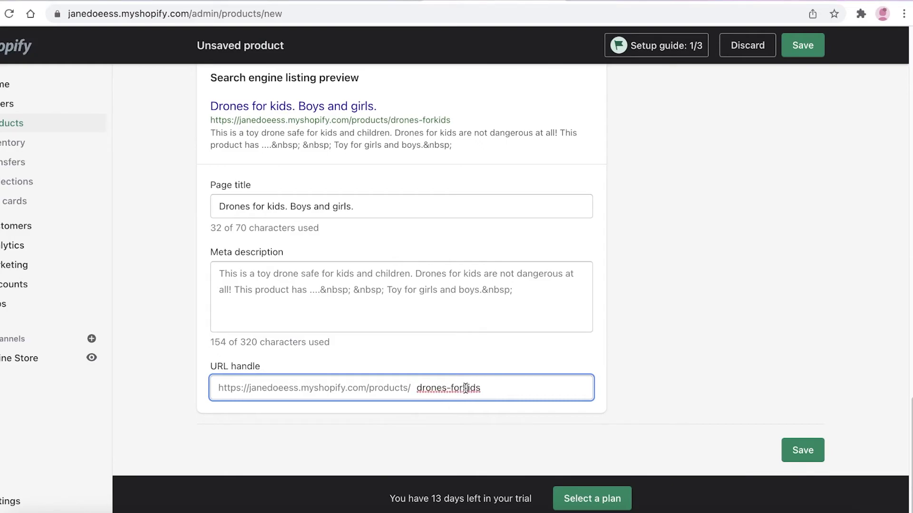
text(-)
click(527, 386)
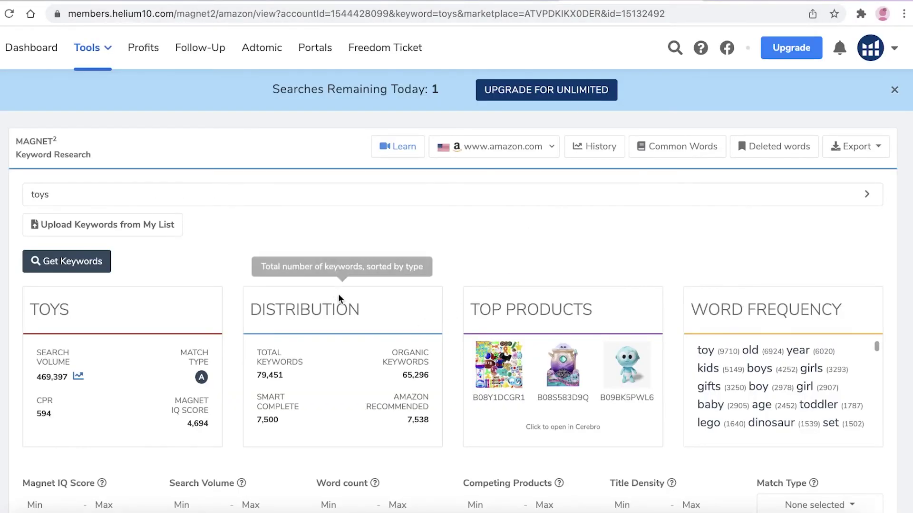
- Check Magnet's toys results and the Shopify product form once more, and save the new product
scroll(339, 298, down, 7)
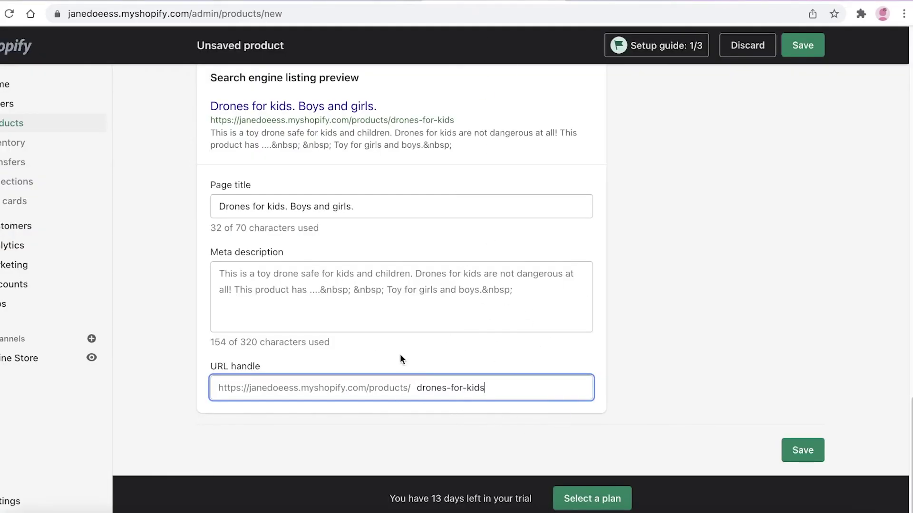
click(641, 286)
scroll(354, 485, up, 20)
scroll(481, 321, down, 16)
scroll(480, 321, down, 5)
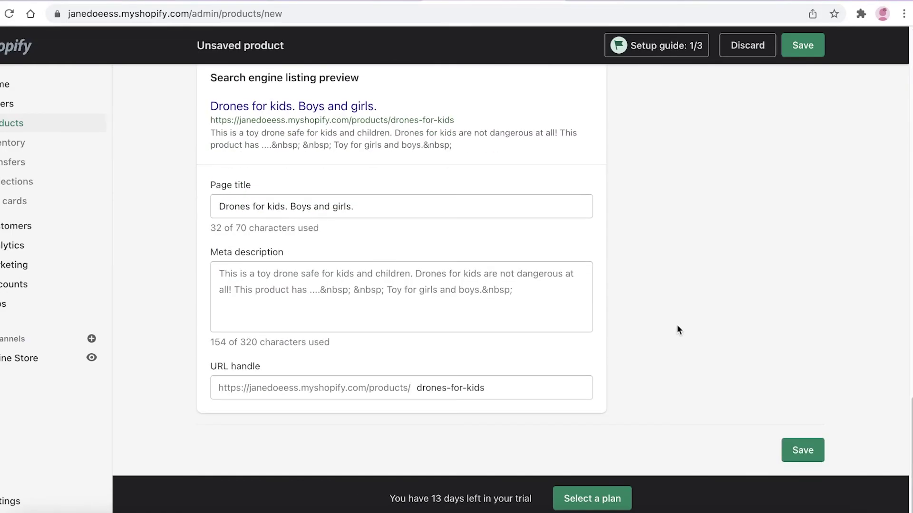
click(814, 451)
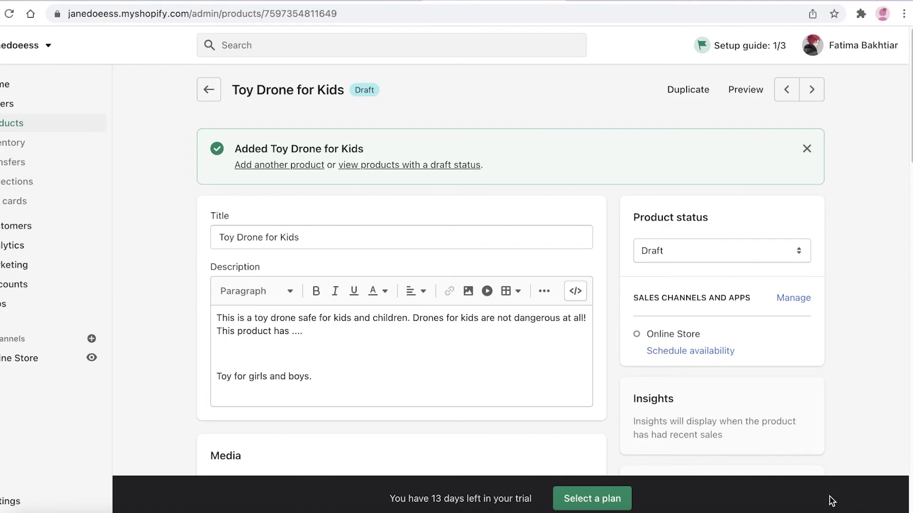
- Look over the store's product list and return to the admin Home page
click(112, 124)
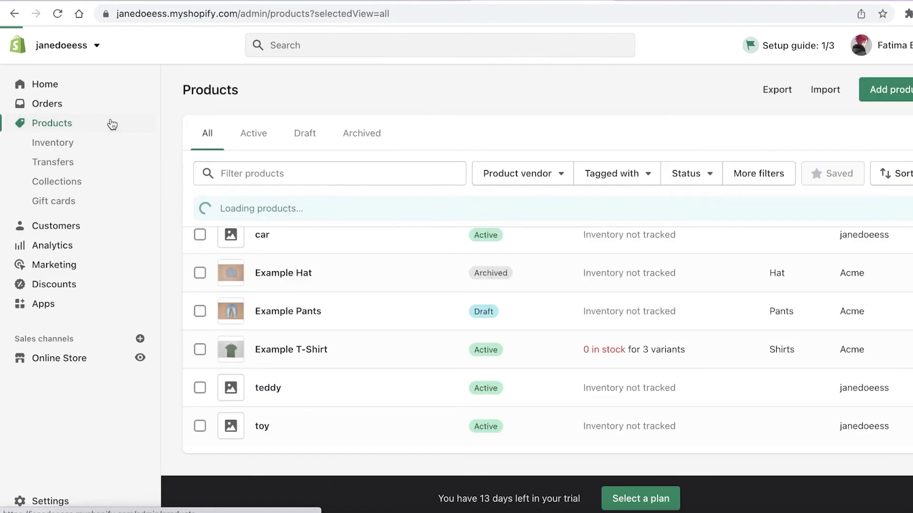
scroll(342, 343, down, 3)
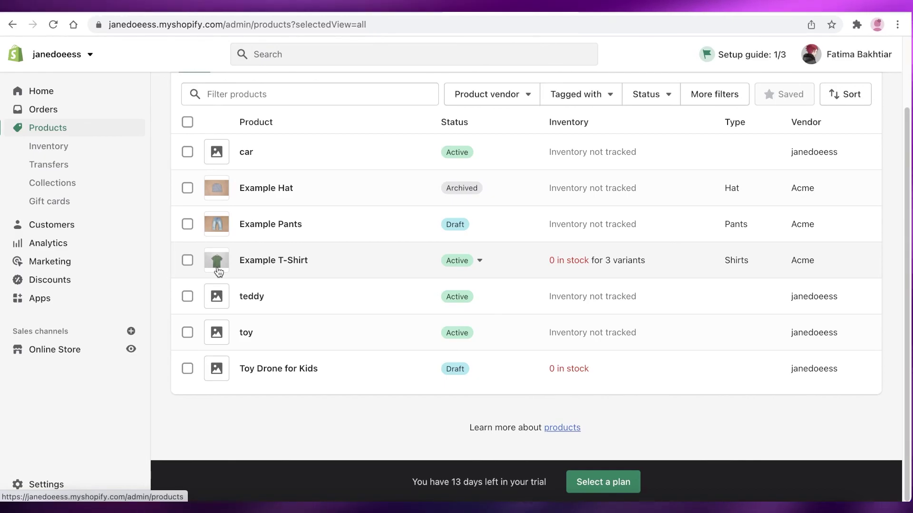
click(66, 111)
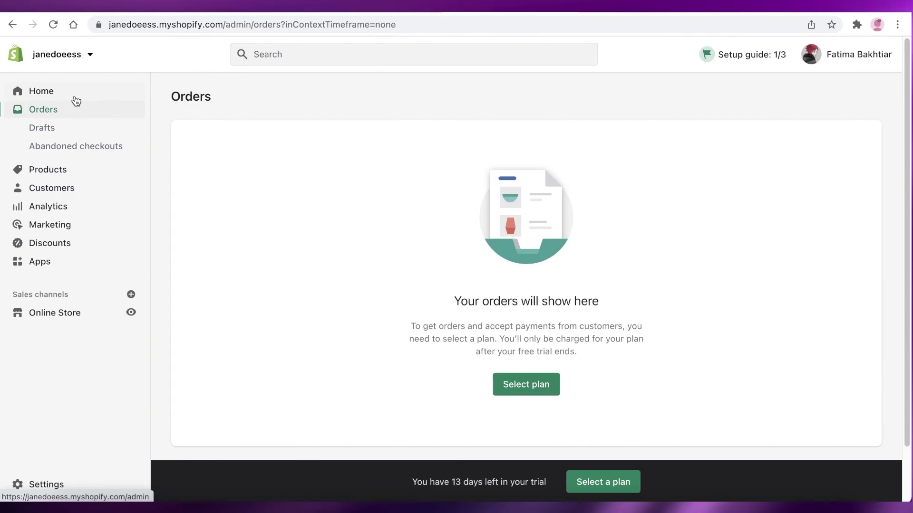
click(76, 101)
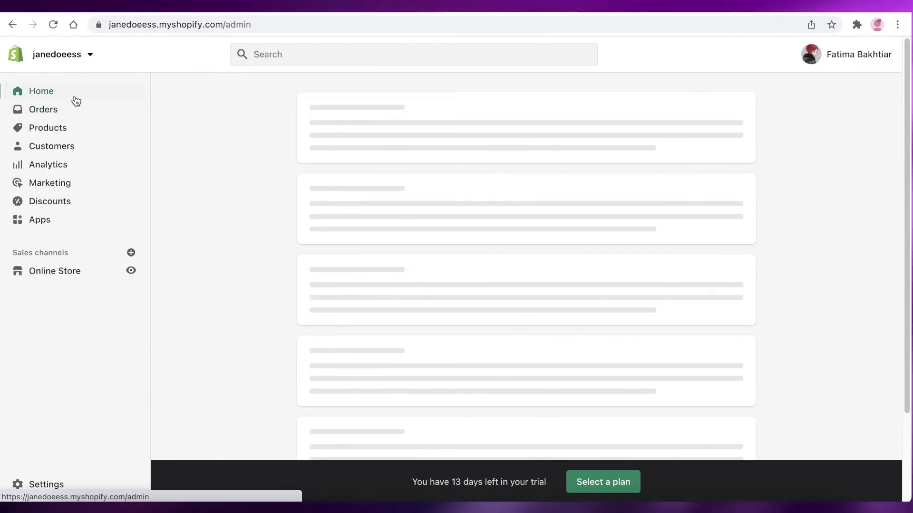